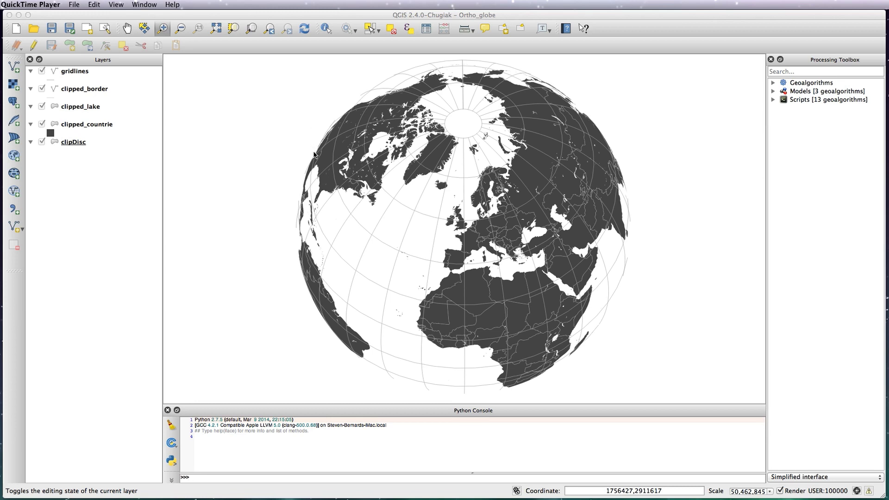
Switch to the ortho-test Google Sheet in Firefox and download the current sheet as comma-separated values.
key(super+Tab)
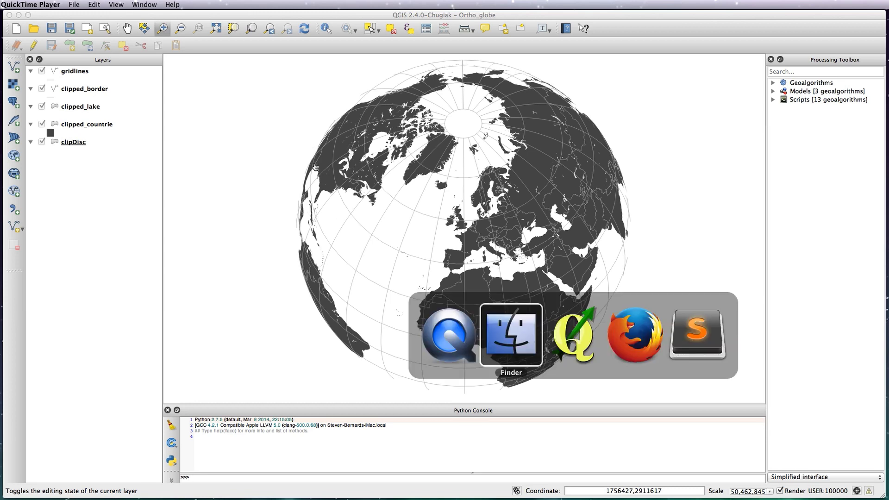
key(super+Tab)
key(super+Tab)
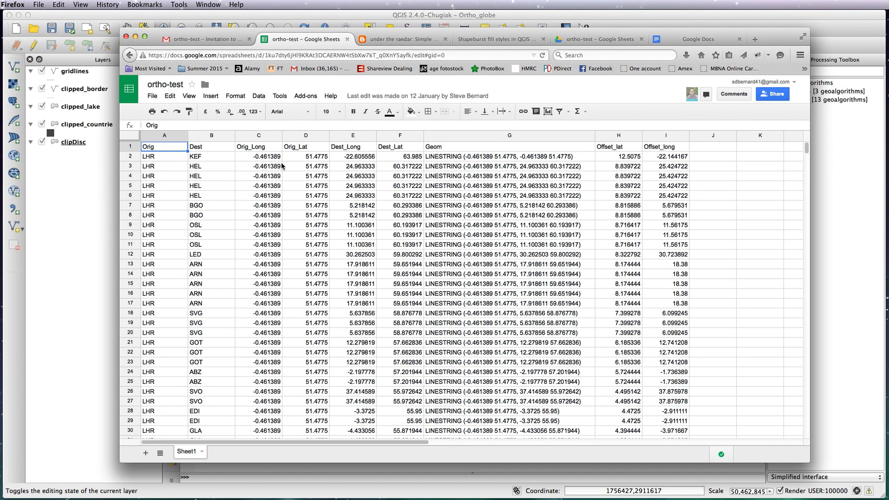
click(151, 100)
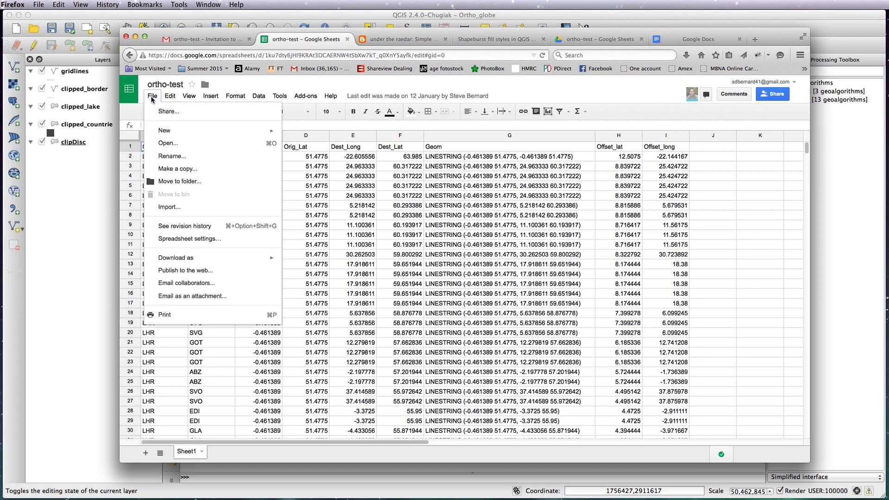
mouse_move(190, 259)
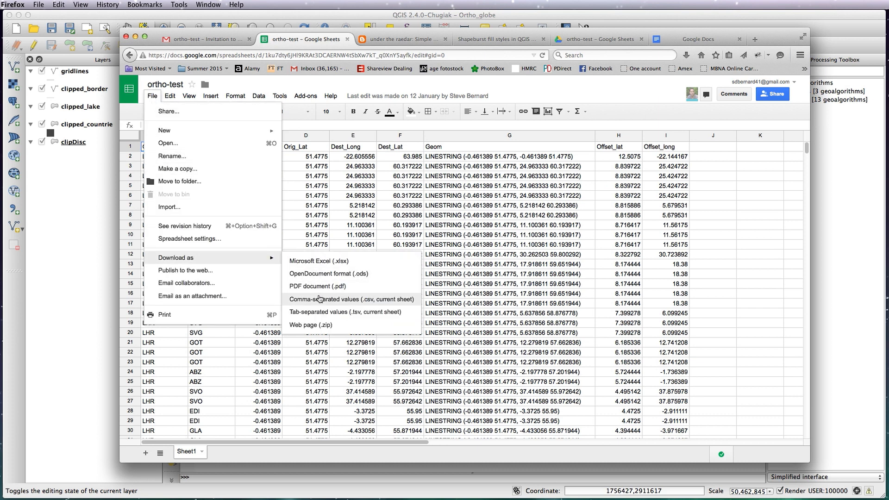
click(353, 299)
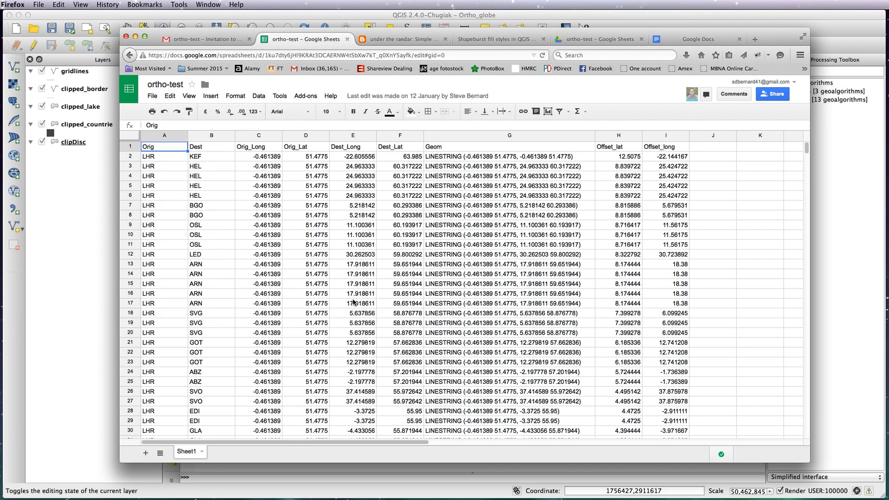
drag(858, 226, 582, 169)
click(567, 264)
click(715, 309)
Switch back to QGIS, hide the gridlines layer and save the Ortho_globe project.
click(96, 252)
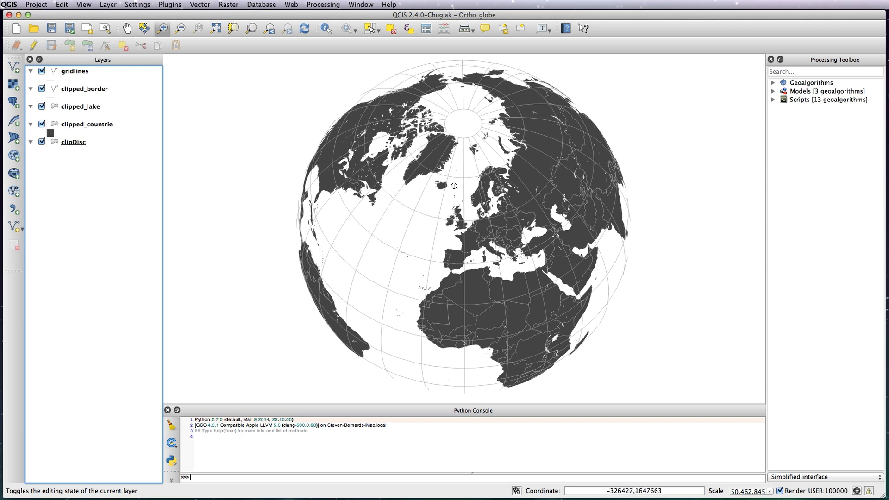
key(ctrl+s)
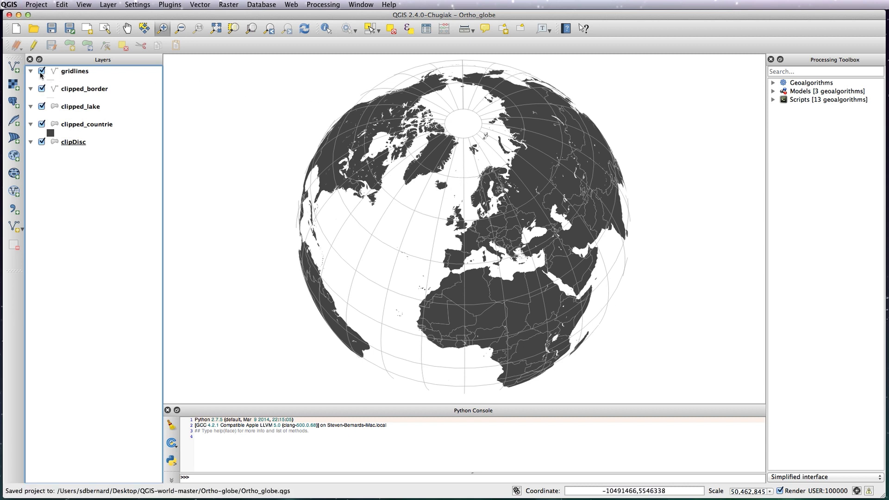
click(72, 72)
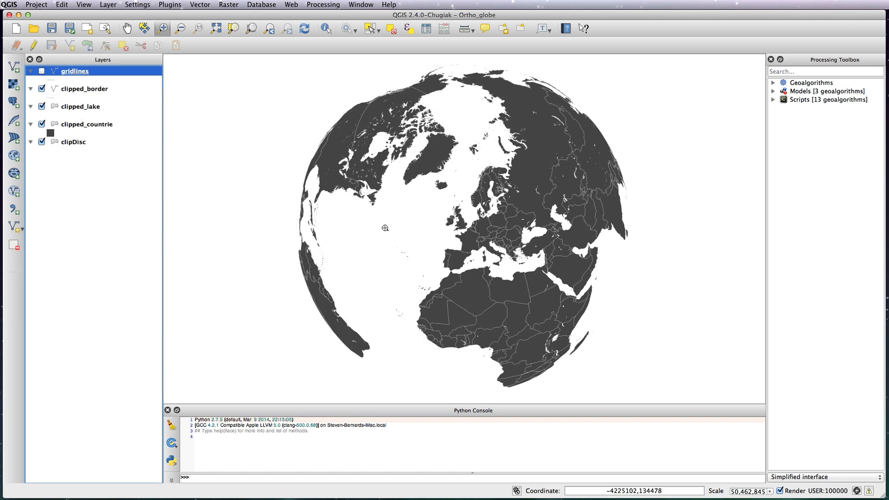
key(ctrl+s)
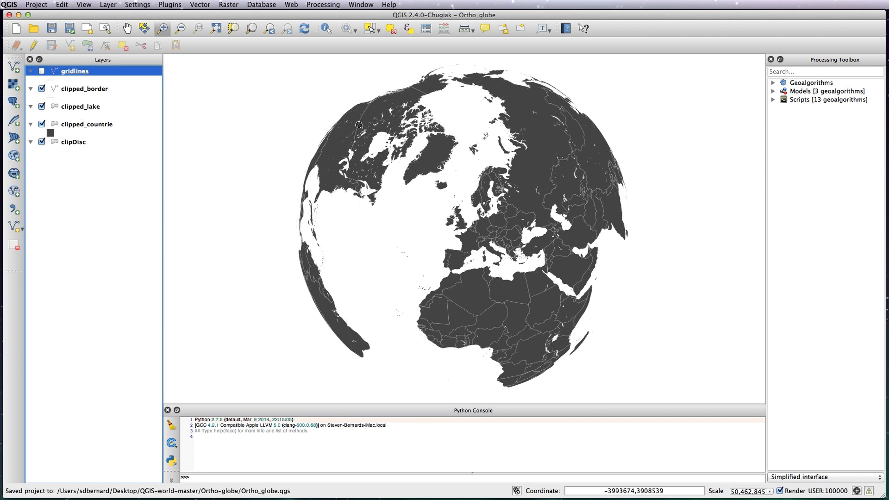
Start a new project and choose ortho-test - Sheet1.csv from Downloads as the source for a delimited text layer.
key(ctrl+n)
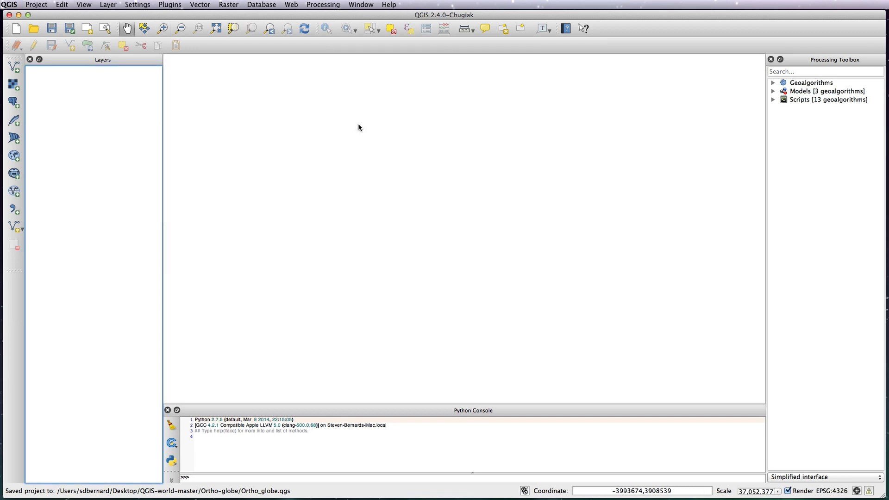
click(14, 211)
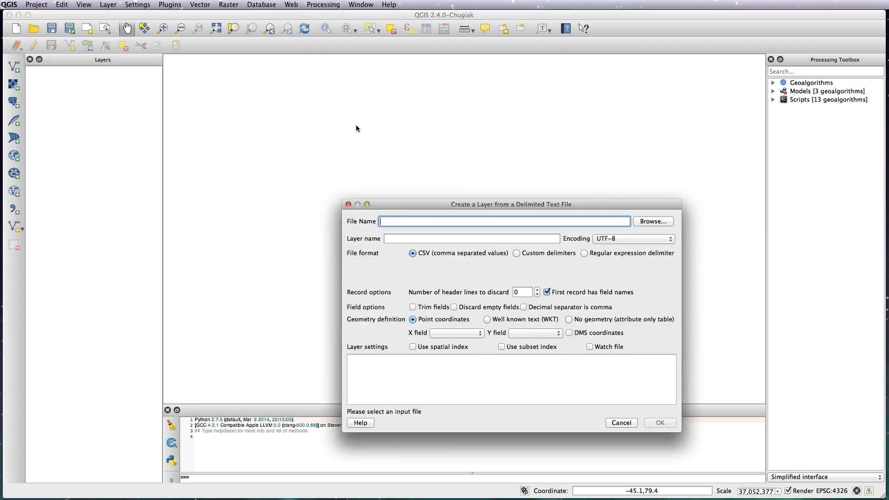
click(654, 225)
click(424, 365)
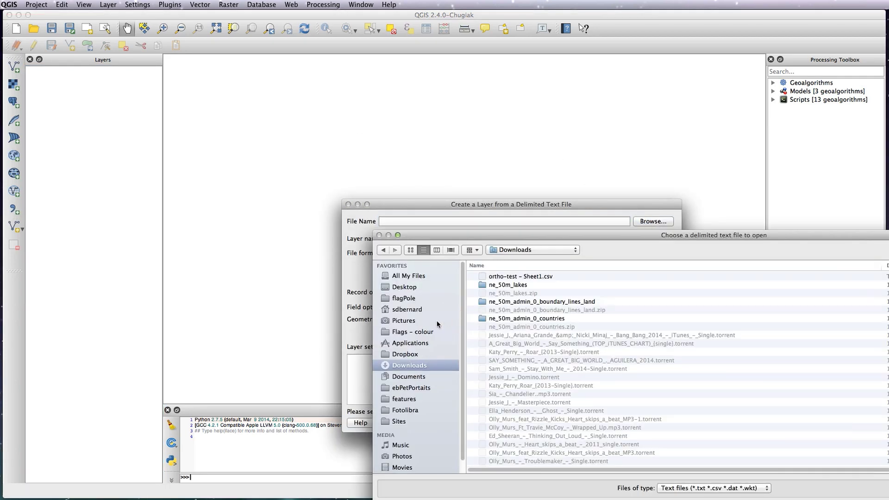
click(518, 277)
double_click(534, 277)
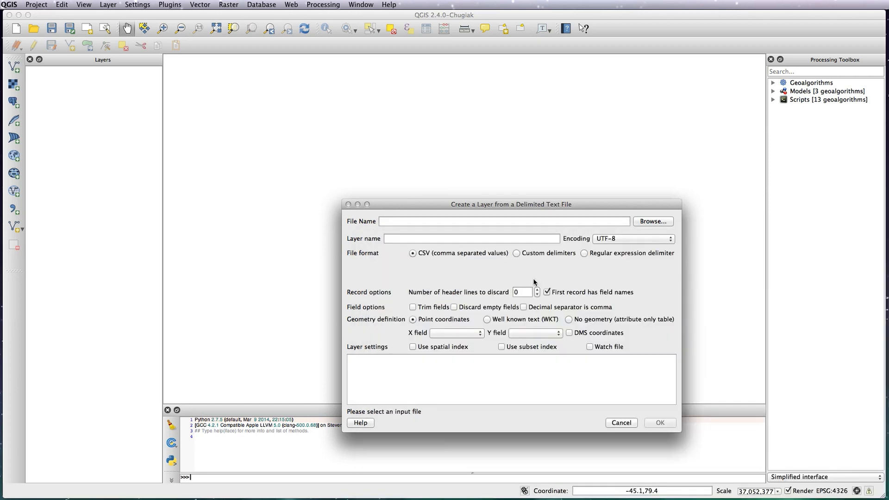
Import the CSV as a well known text layer using the Geom field, with WGS 84 (EPSG:4326) as its coordinate system.
drag(551, 204, 545, 68)
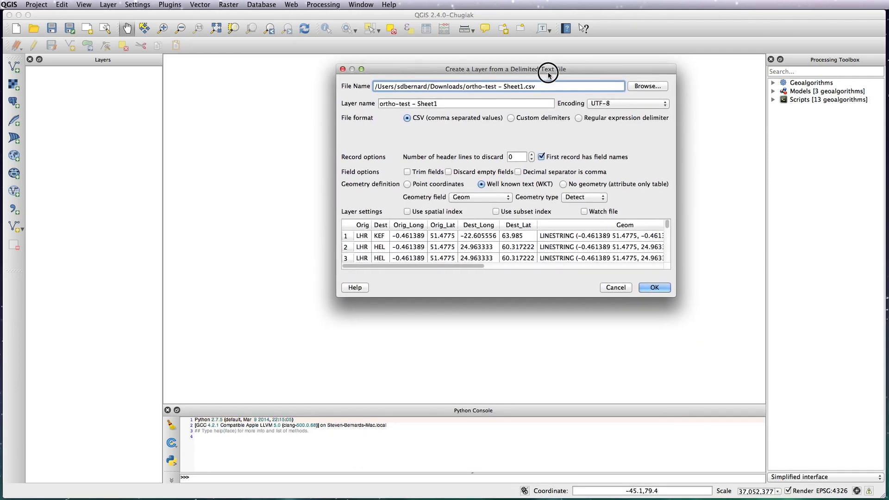
drag(675, 294, 767, 388)
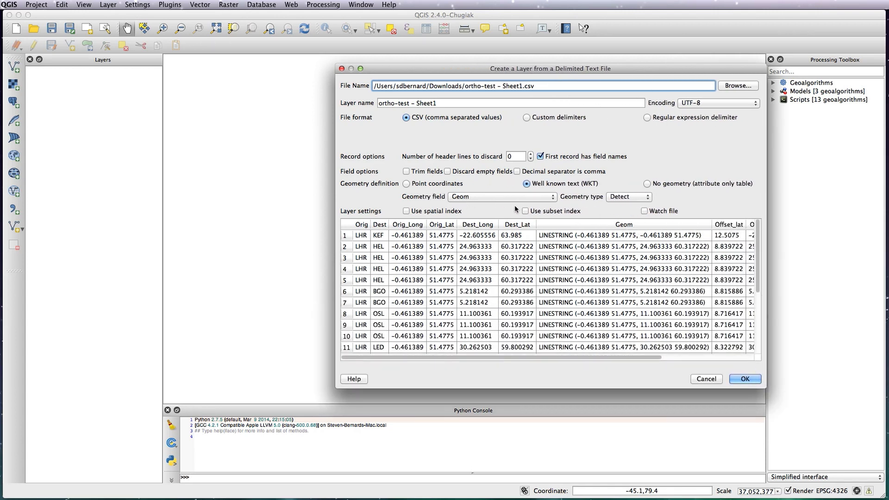
click(745, 380)
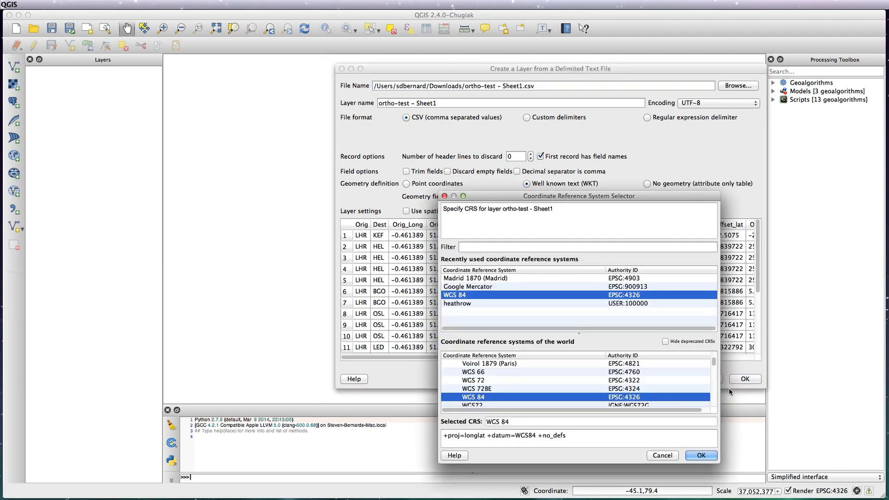
click(703, 456)
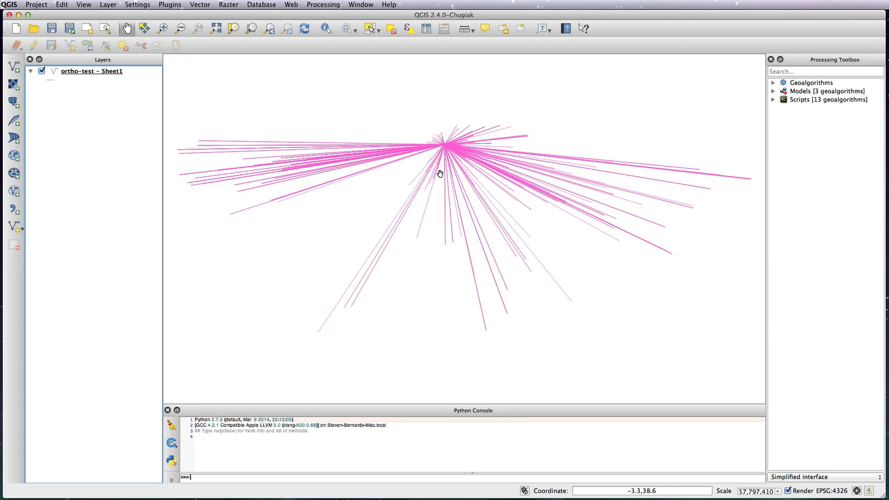
Find the mmqgis plugin by searching for mm and install it.
click(170, 4)
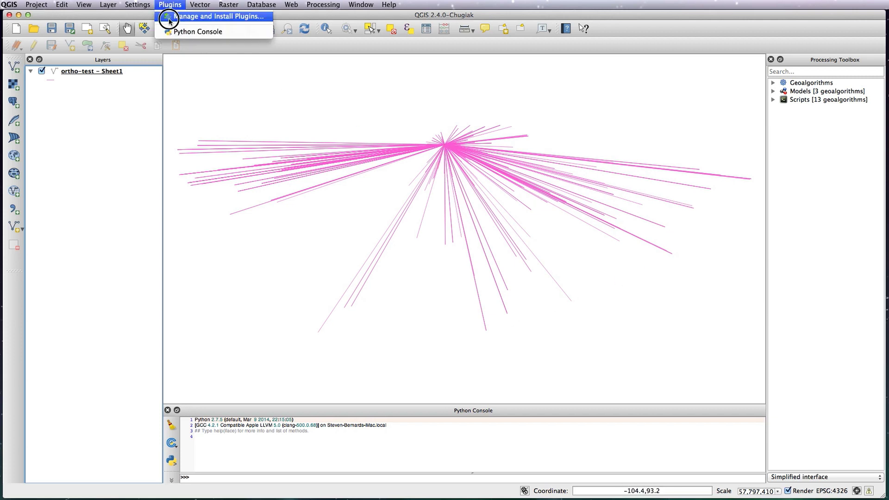
click(172, 18)
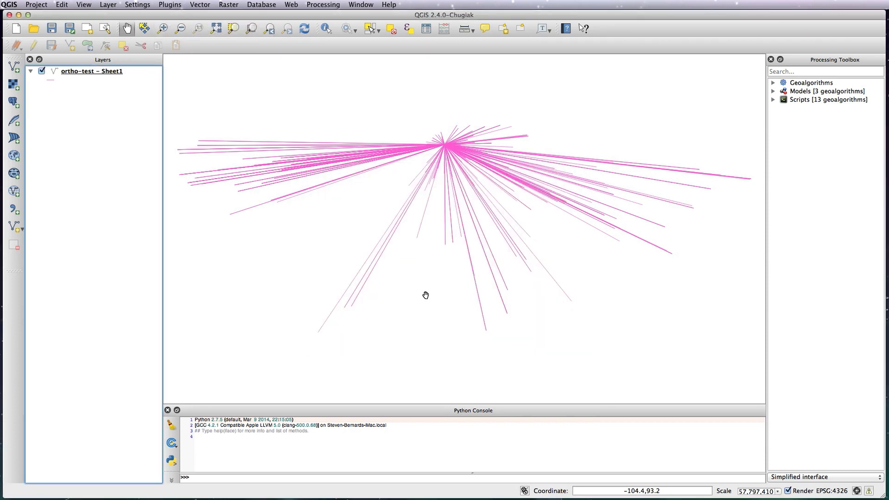
text(mm)
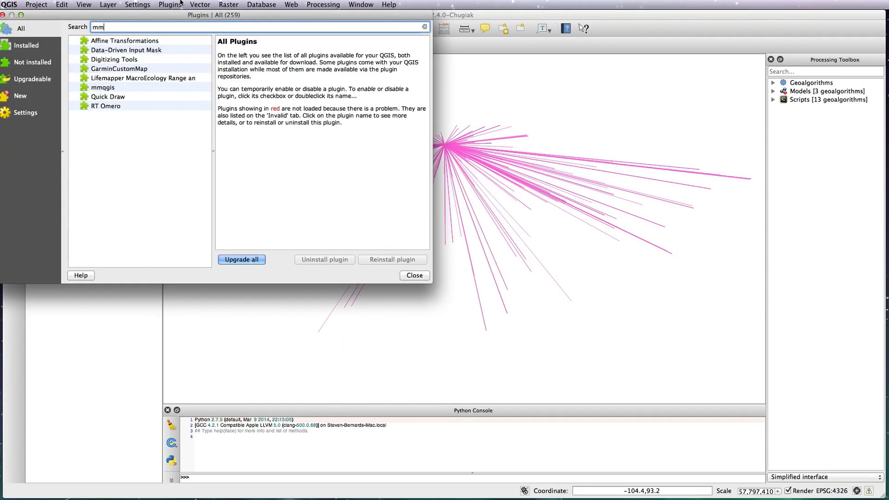
click(113, 88)
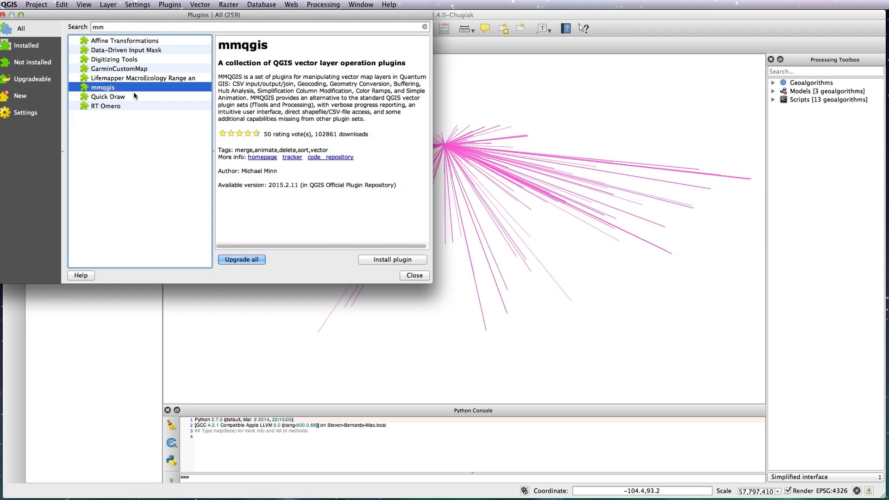
click(382, 260)
click(414, 276)
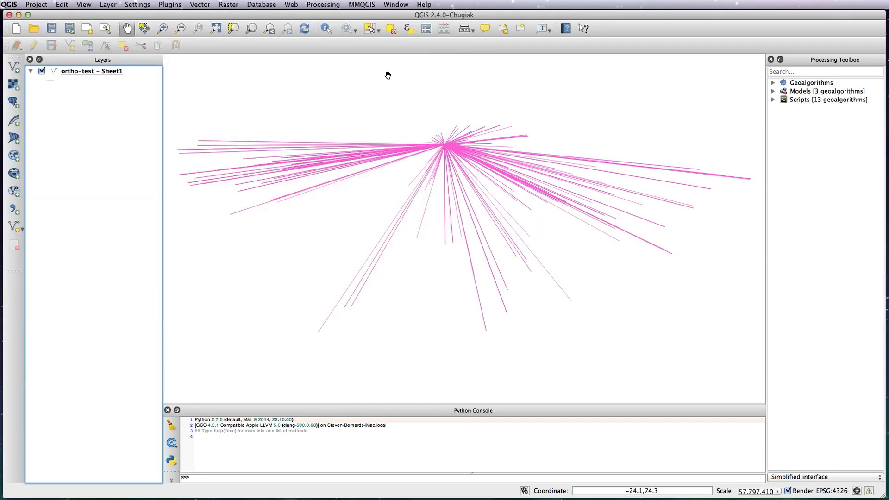
Set up MMQGIS Delete Duplicate Geometries on ortho-test - Sheet1, choosing the Ortho-globe folder inside QGIS-world-master on the Desktop for the output shapefile.
click(362, 5)
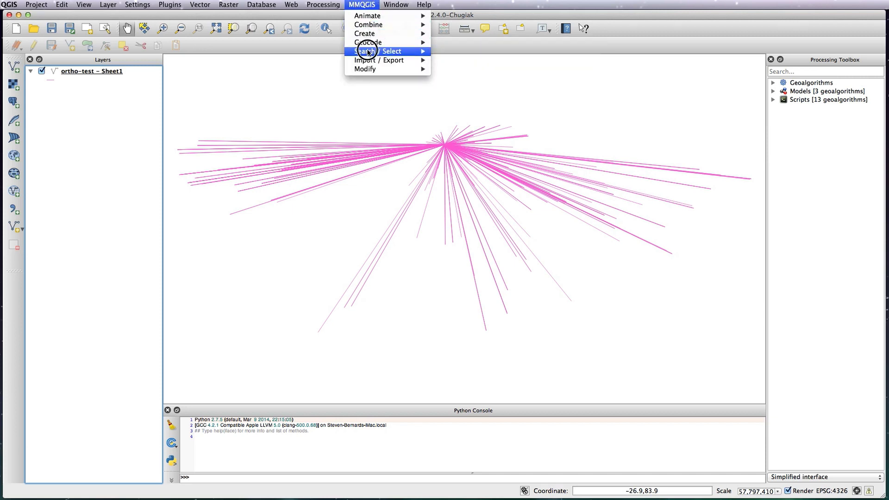
mouse_move(368, 69)
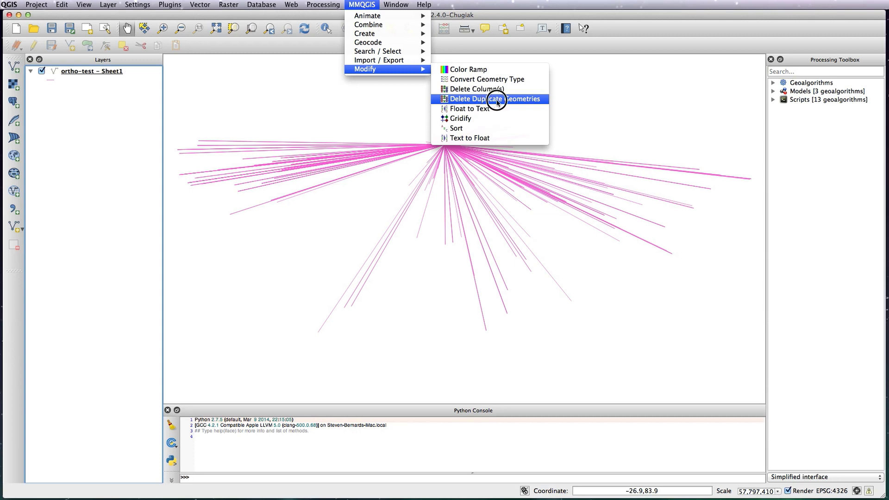
click(512, 100)
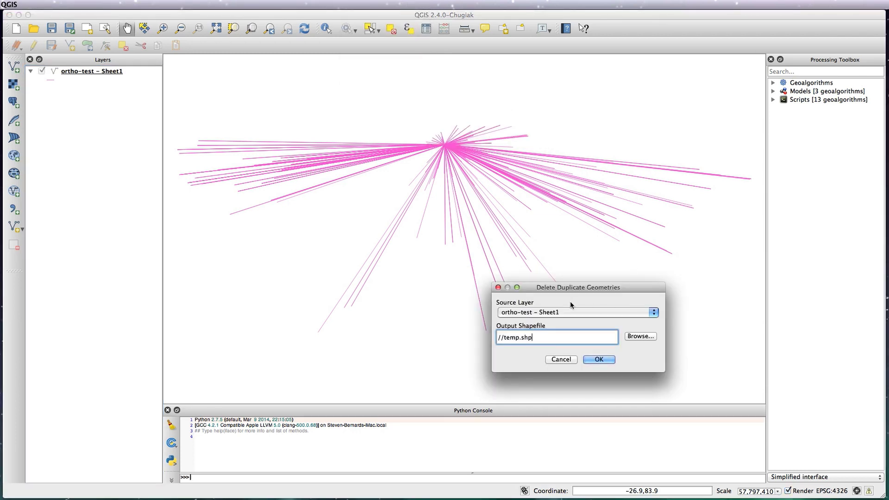
click(645, 337)
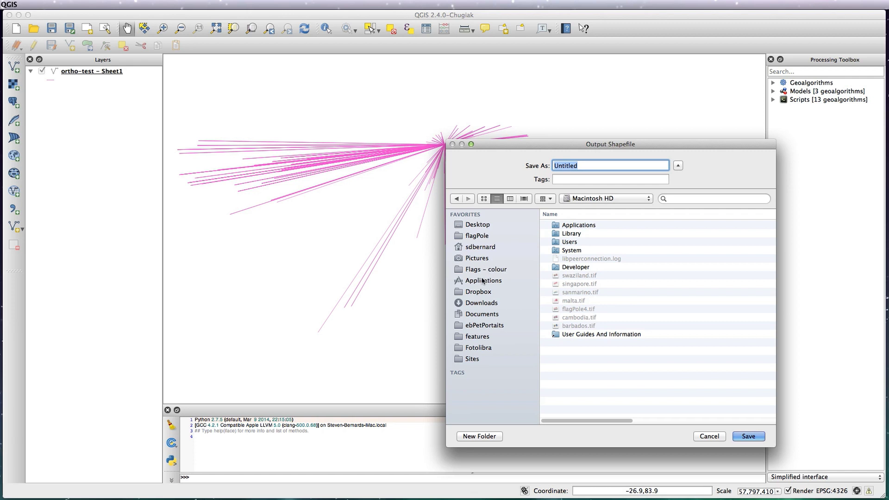
click(483, 227)
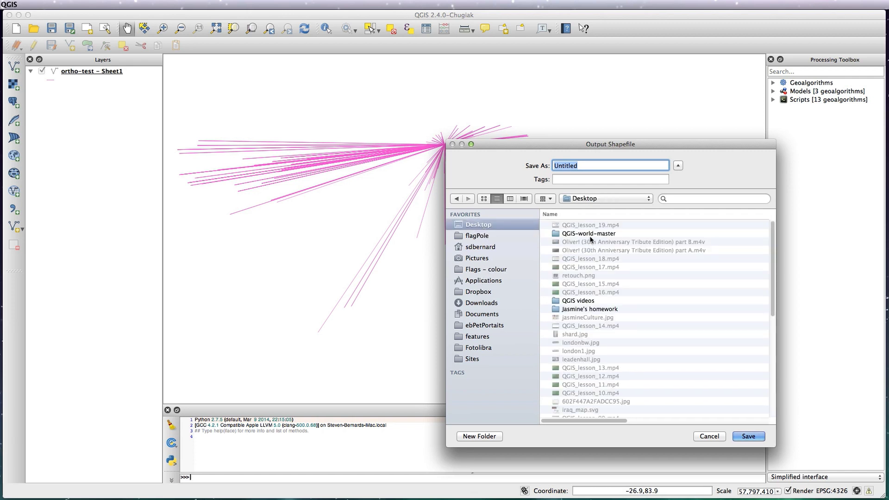
double_click(587, 301)
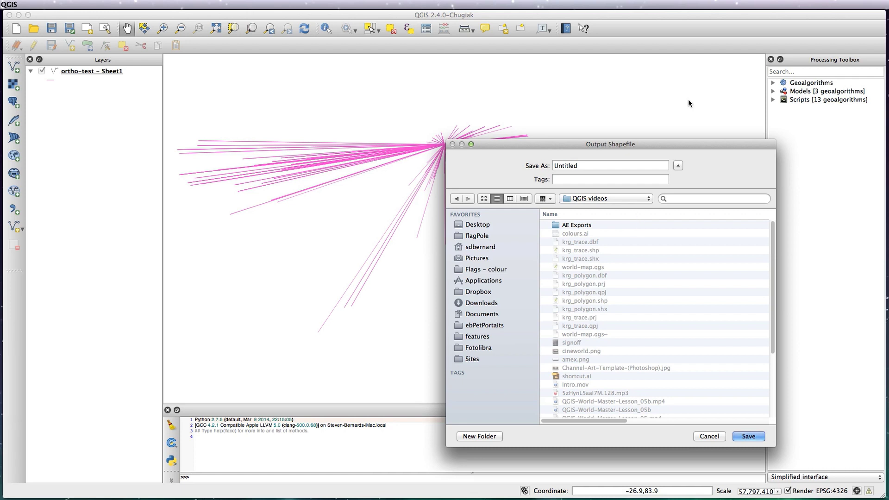
key(super+shift+d)
double_click(642, 233)
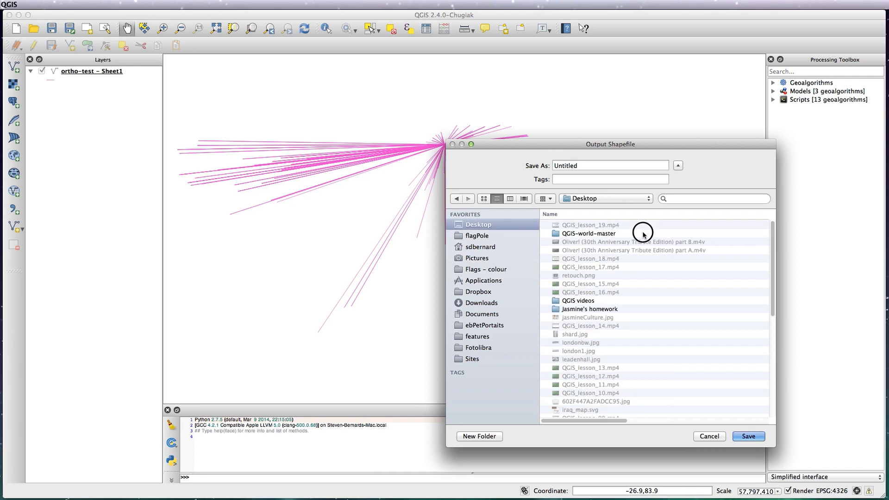
double_click(591, 227)
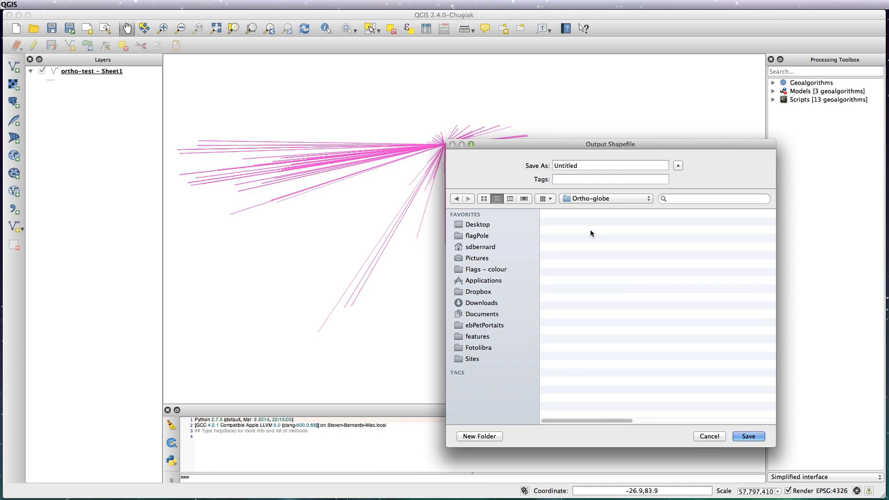
Name the output shapefile flightPaths_simple and run the duplicate geometry removal.
key(super+a)
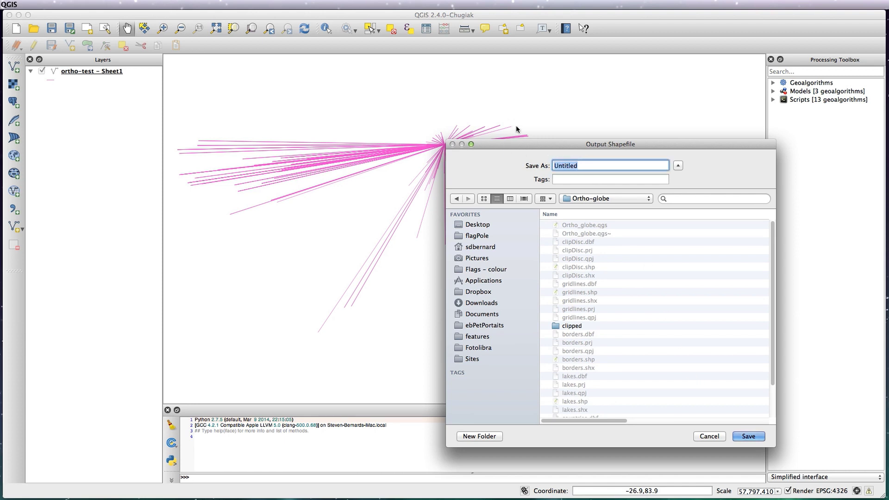
text(flightPaths_simple)
click(749, 436)
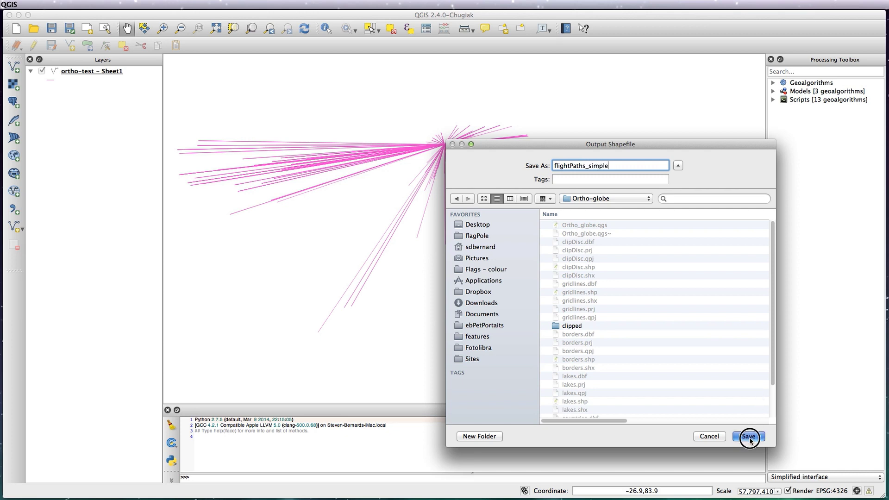
click(598, 360)
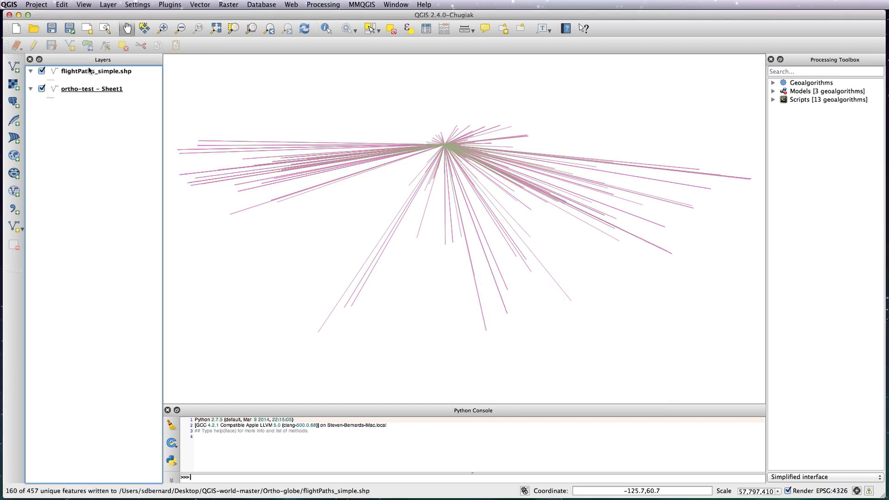
Remove the ortho-test - Sheet1 layer from the project.
click(87, 90)
click(15, 245)
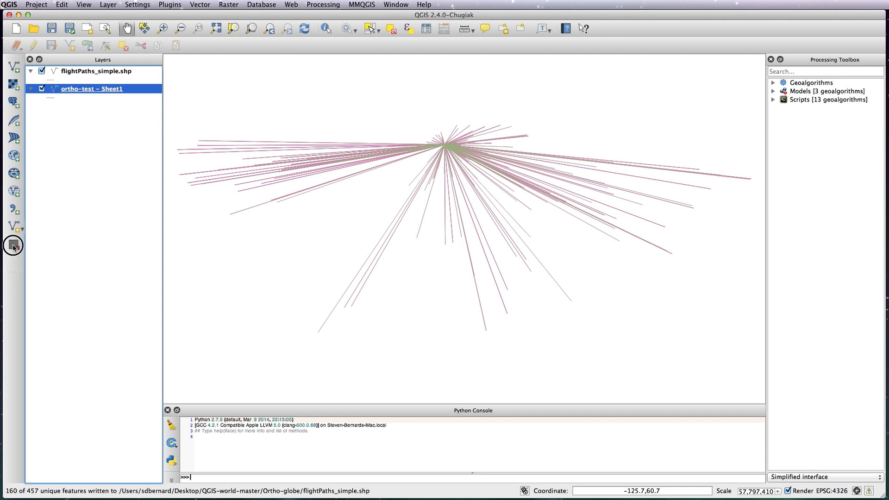
click(485, 269)
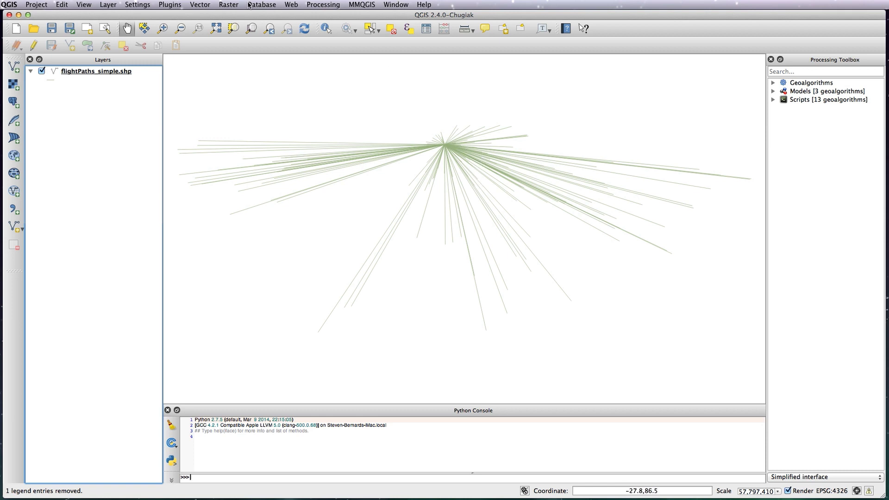
Densify the flightPaths_simple.shp lines by adding 50 vertices, and save the edits to the layer.
click(200, 5)
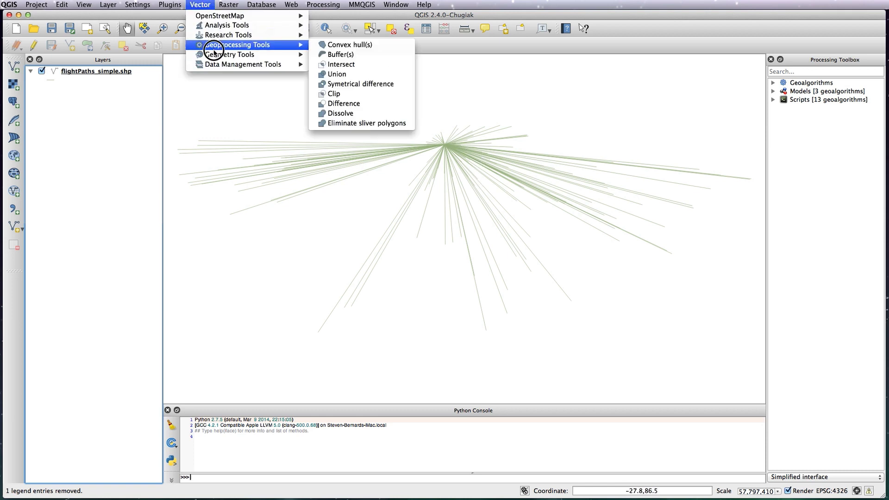
mouse_move(217, 55)
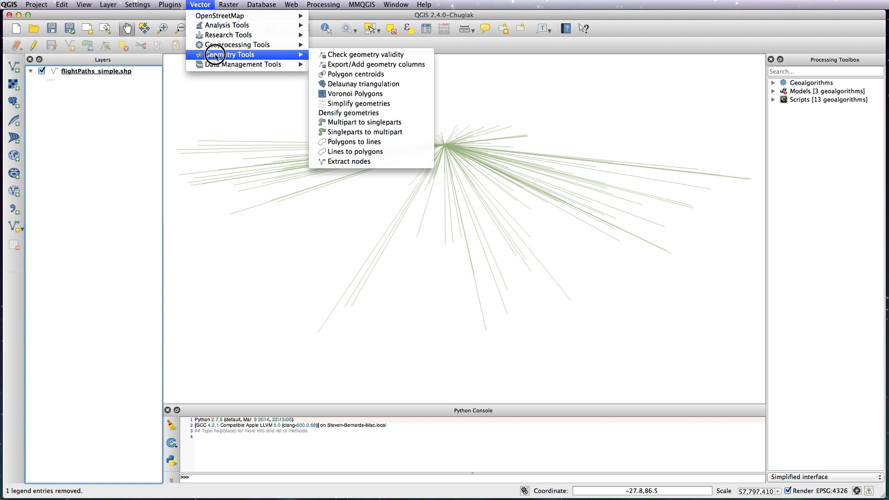
click(338, 113)
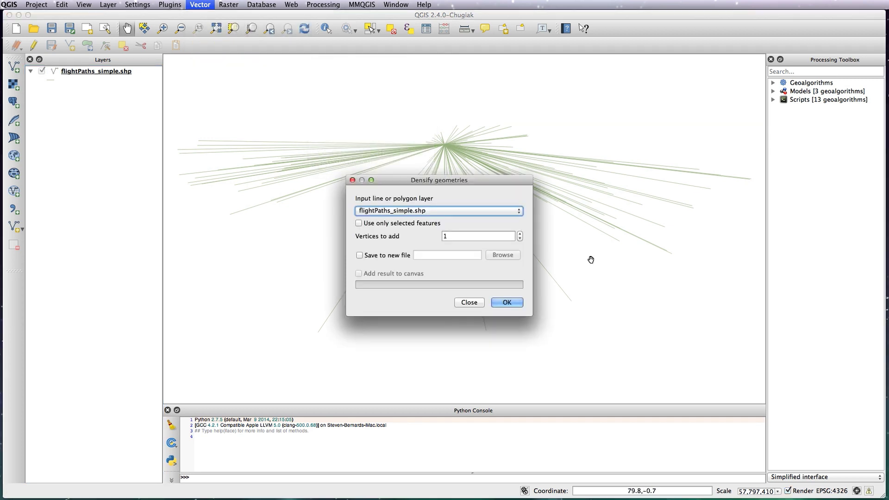
double_click(463, 236)
text(50)
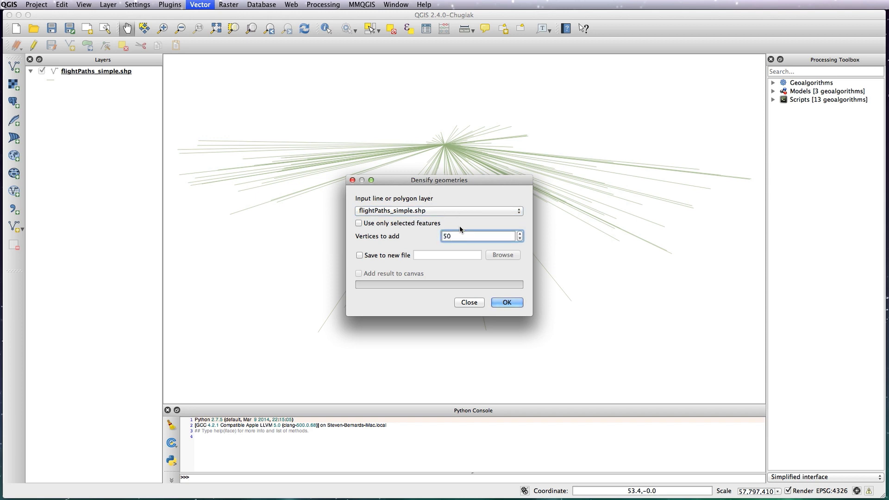
click(506, 303)
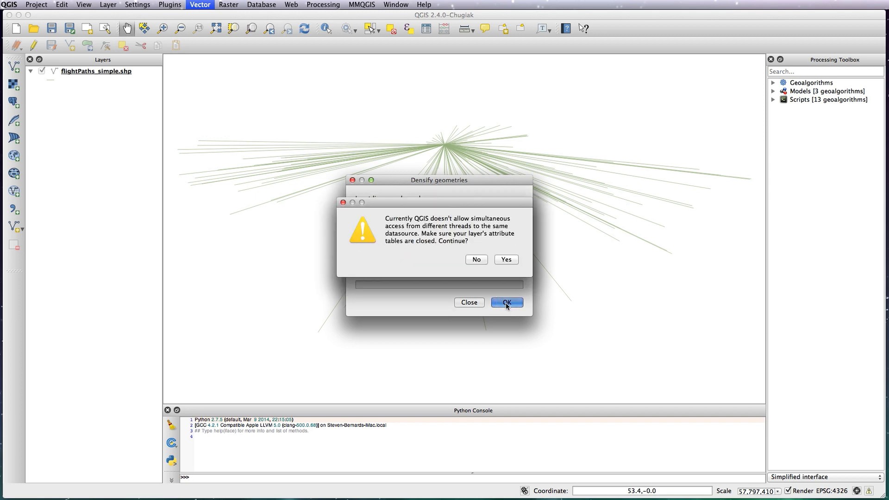
click(507, 259)
key(Return)
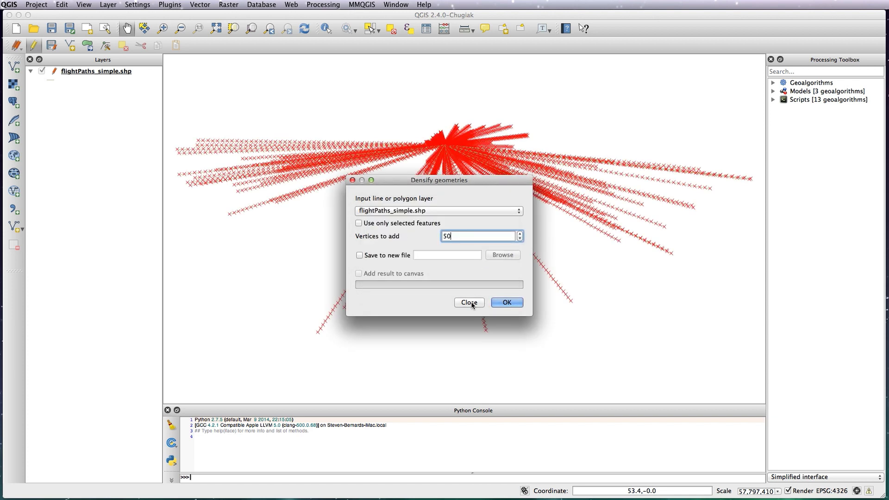
click(471, 302)
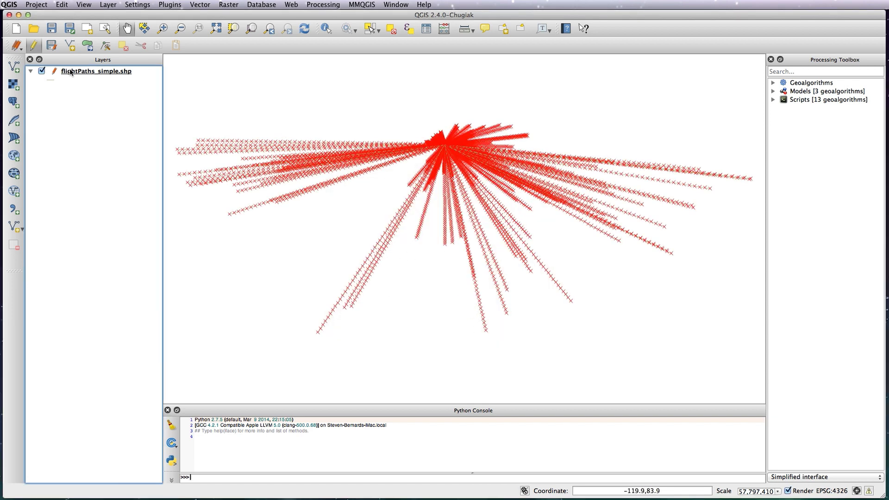
click(33, 45)
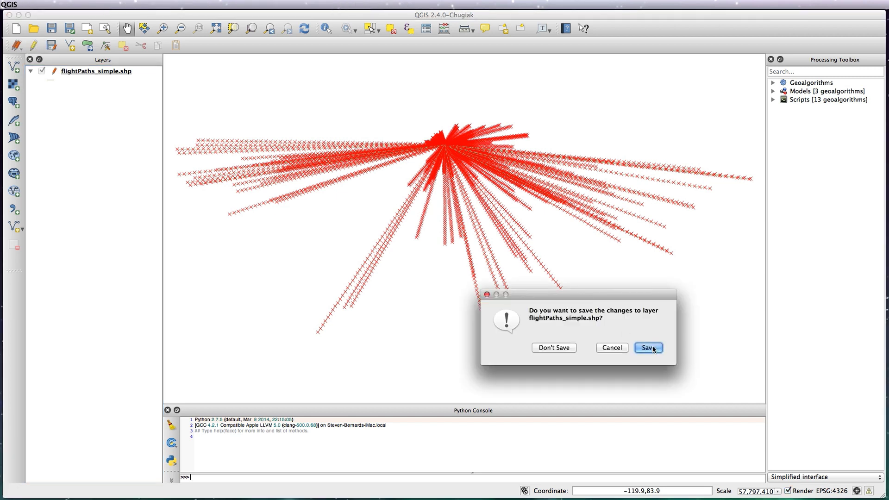
click(648, 346)
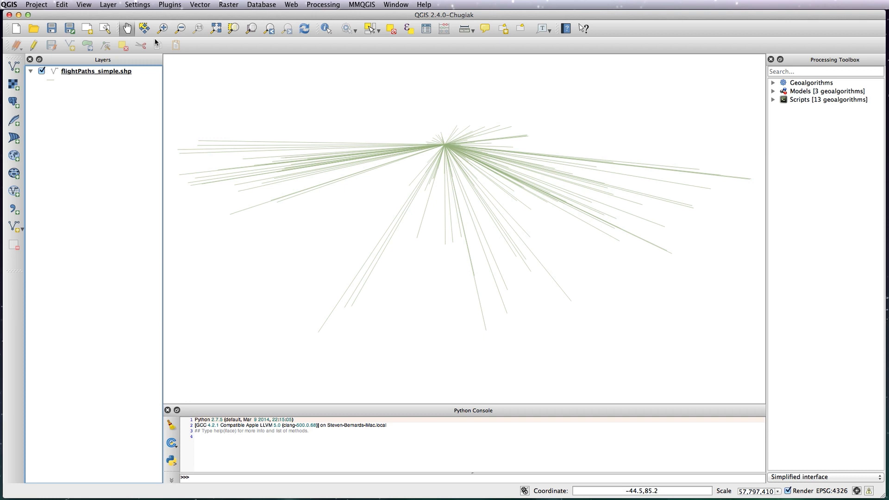
Discard the current project without saving and open Ortho_globe.qgs from the Ortho-globe folder.
key(super+n)
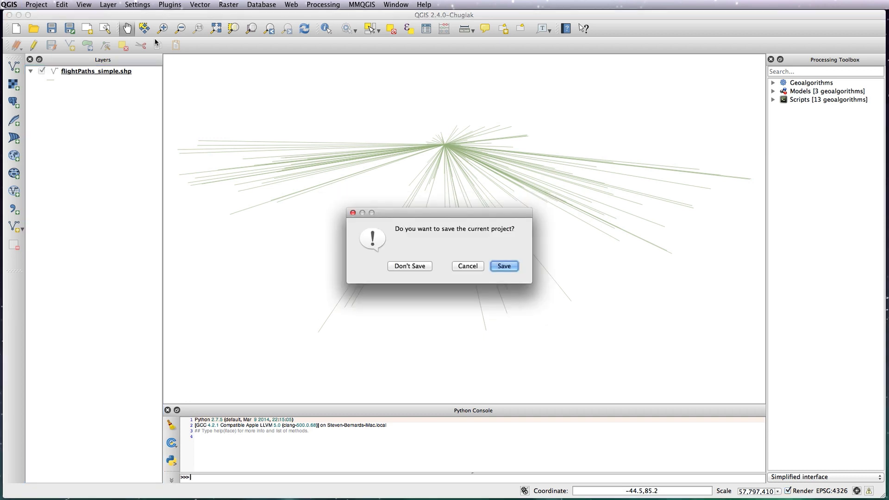
click(410, 266)
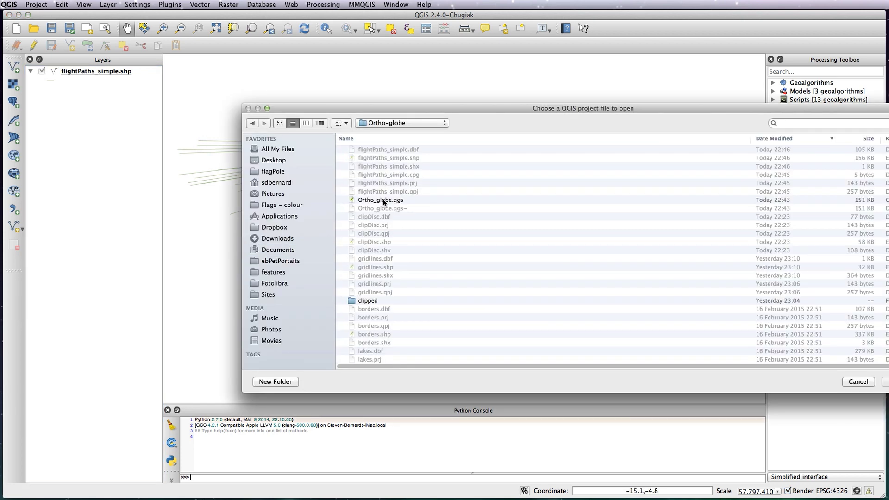
double_click(384, 200)
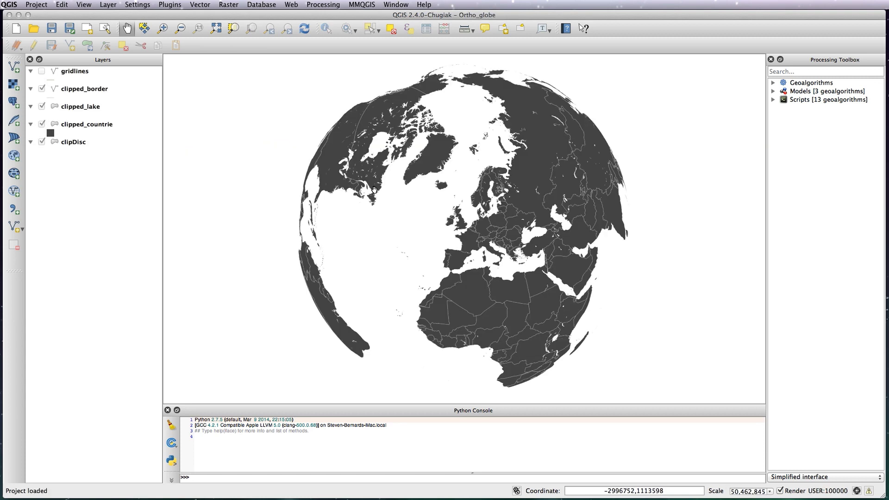
Add flightPaths_simple.shp from the Ortho-globe folder to the project as a vector layer.
click(13, 67)
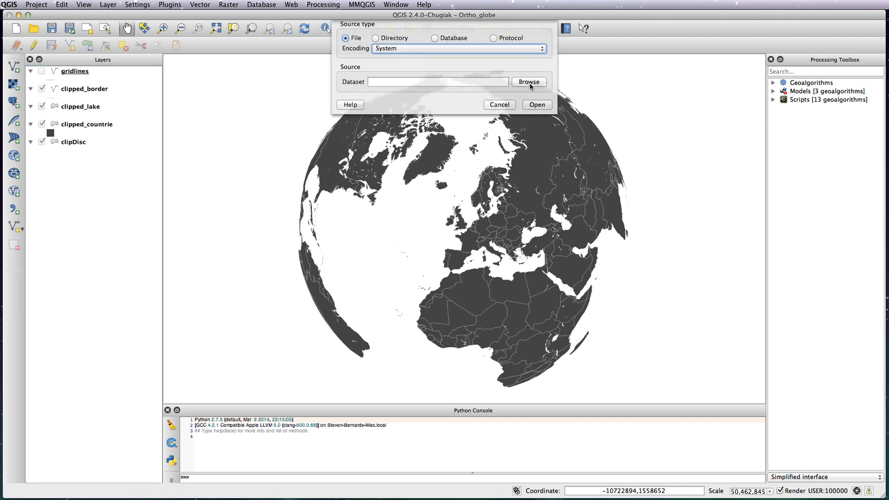
click(529, 82)
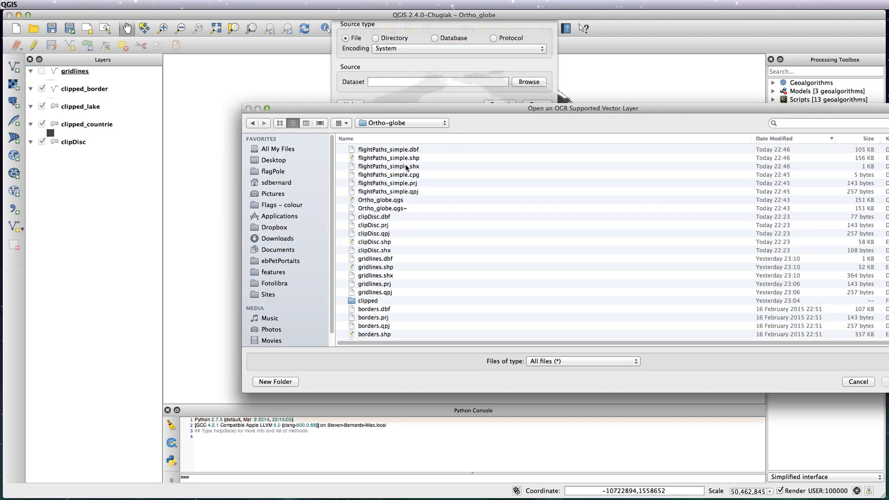
click(402, 158)
key(Return)
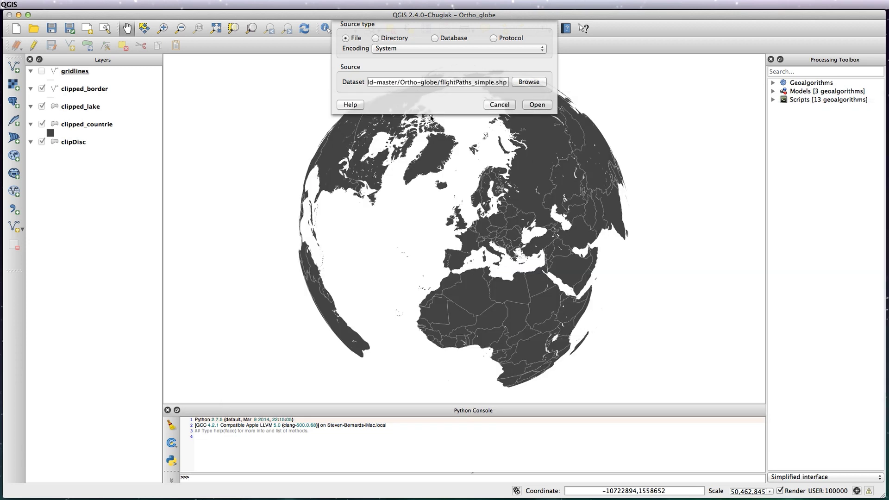
click(539, 105)
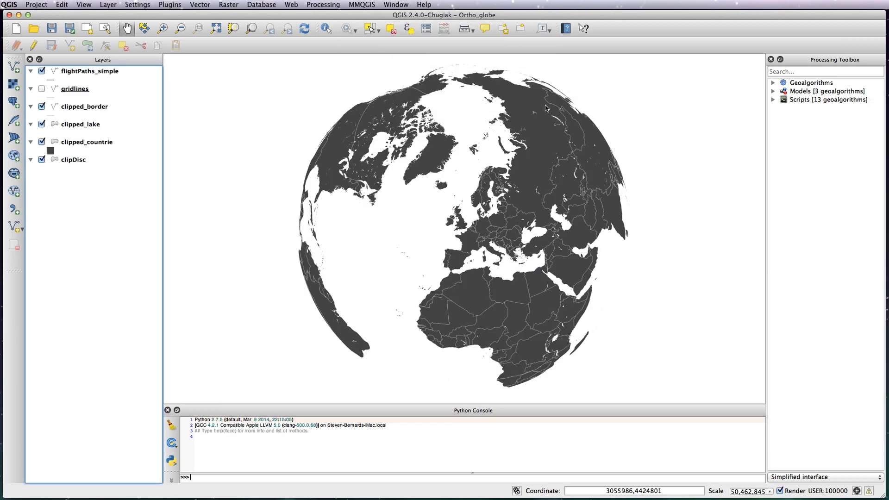
Disable geometry simplification in the rendering properties of the flightPaths_simple layer.
right_click(102, 73)
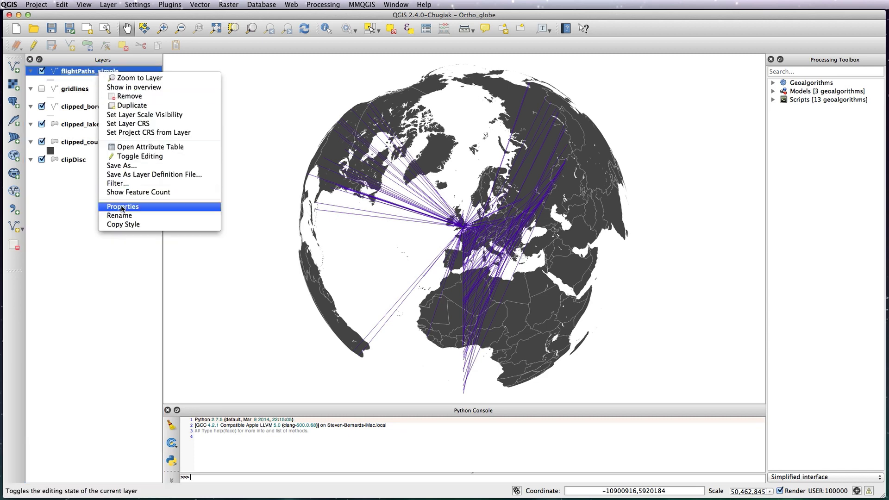
click(122, 207)
drag(716, 46, 502, 68)
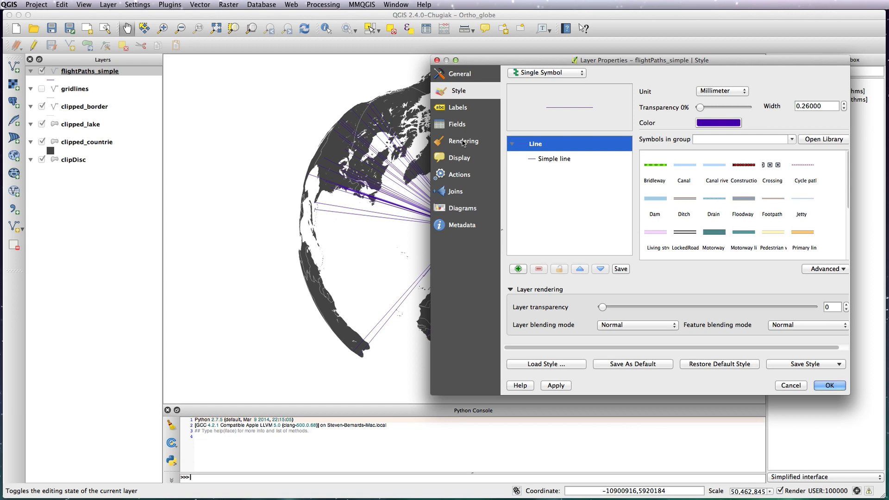
click(464, 143)
click(514, 73)
click(829, 385)
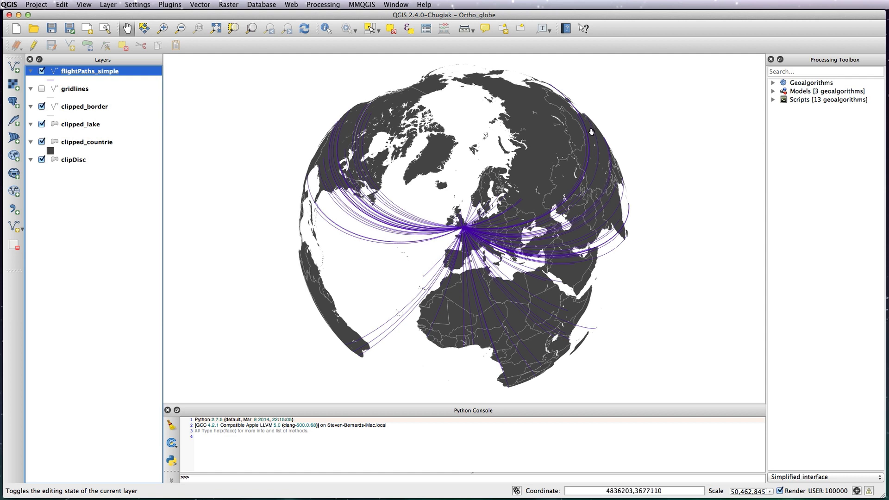
Hide the clipped_countrie layer to examine the flight paths alone, and show it again.
click(42, 142)
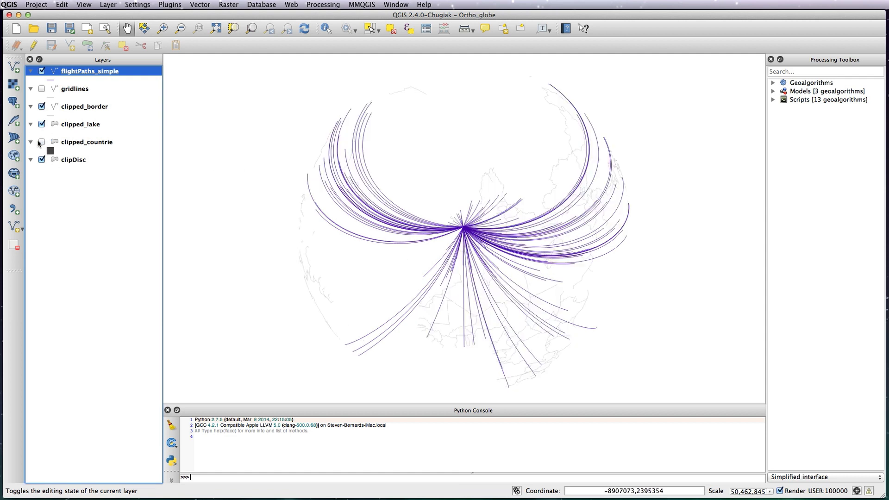
click(42, 142)
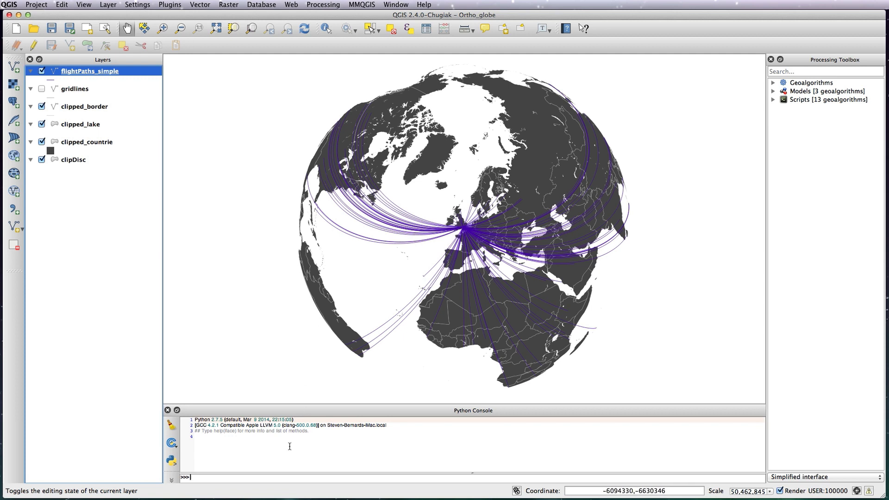
Set up a Clip operation with flightPaths_simple as the input layer and clipDisc as the clip layer.
mouse_move(69, 162)
mouse_down()
mouse_move(70, 171)
mouse_move(181, 166)
mouse_move(152, 185)
mouse_move(64, 173)
mouse_up()
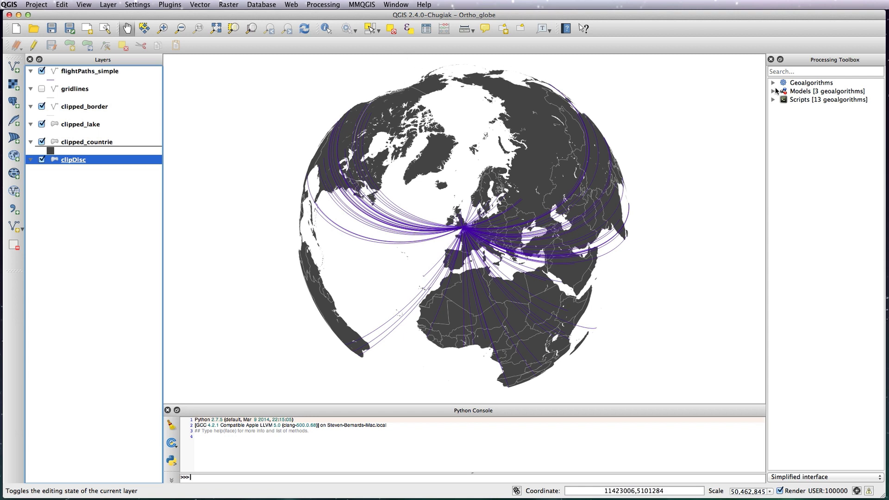
click(207, 4)
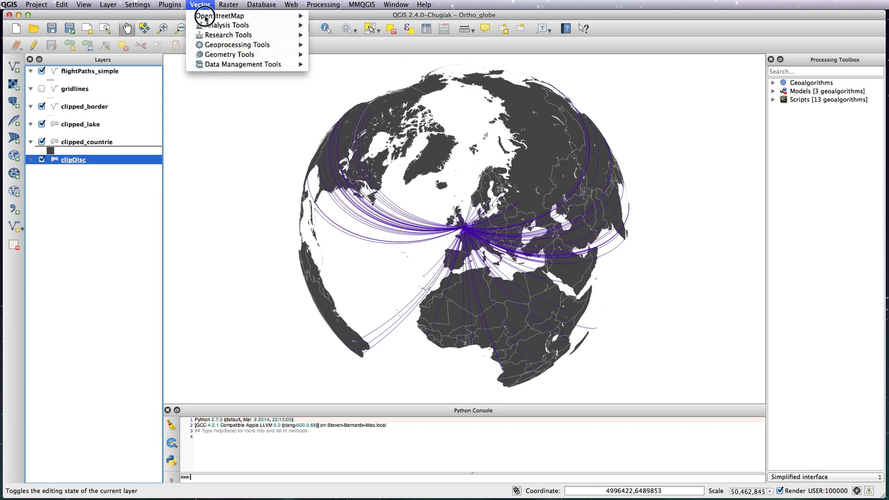
click(222, 58)
mouse_move(241, 45)
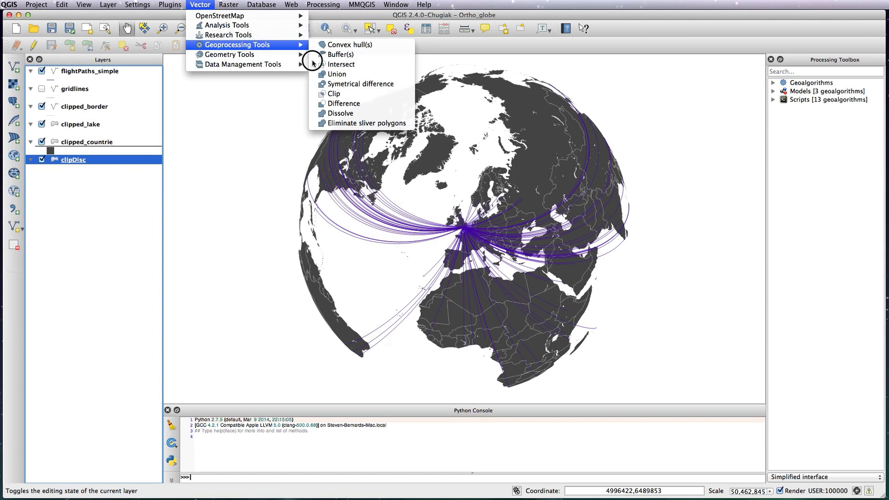
click(343, 95)
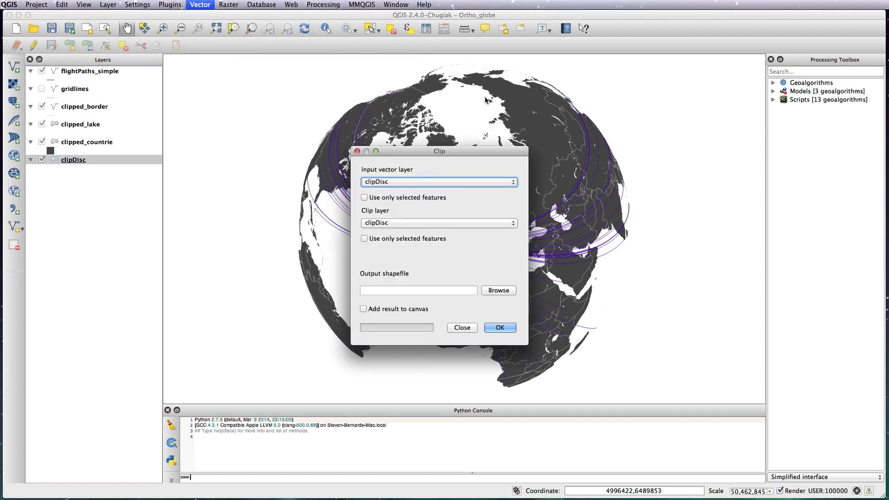
click(420, 183)
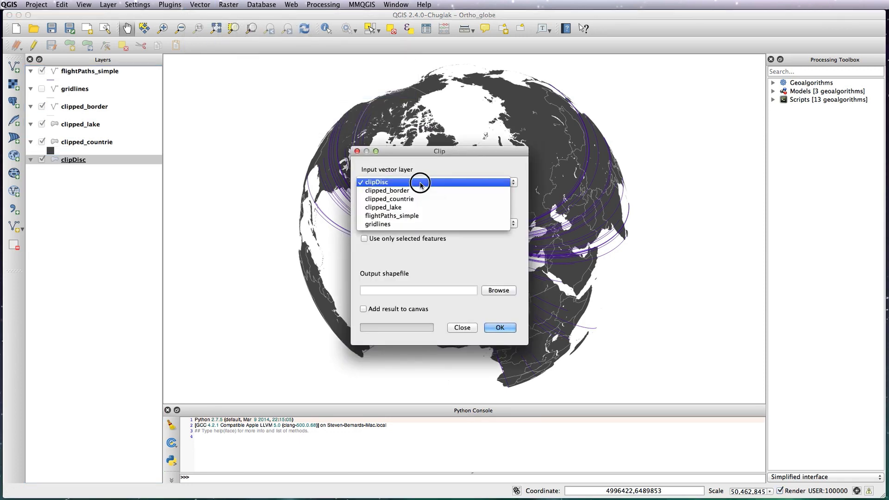
click(415, 216)
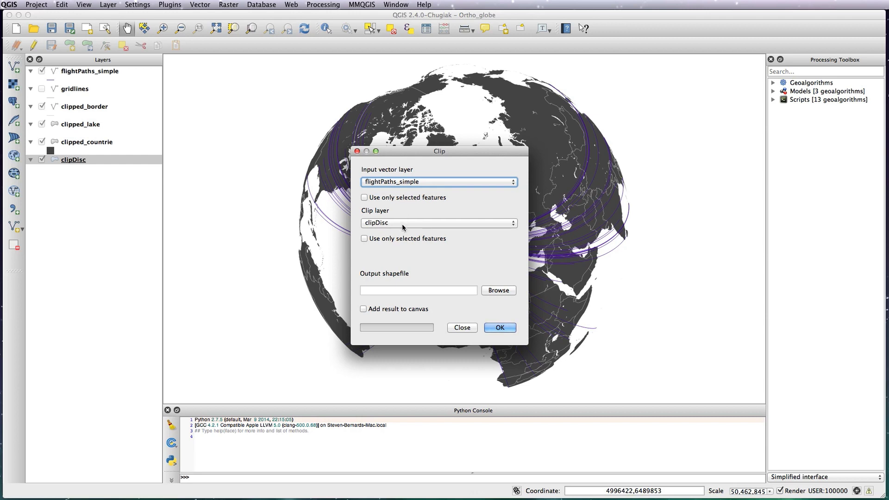
Name the clip output flightPathsClipped in the Ortho-globe folder and run the clip with the result added to the canvas.
click(497, 292)
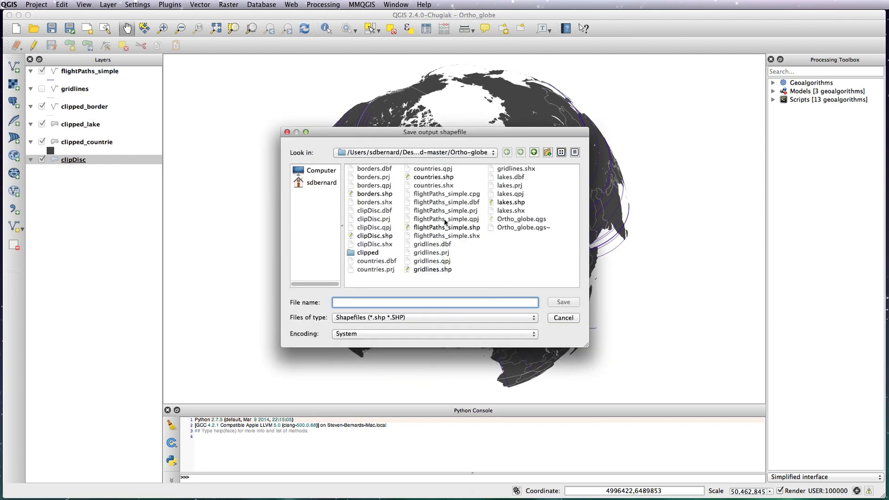
text(flightPathsClipped)
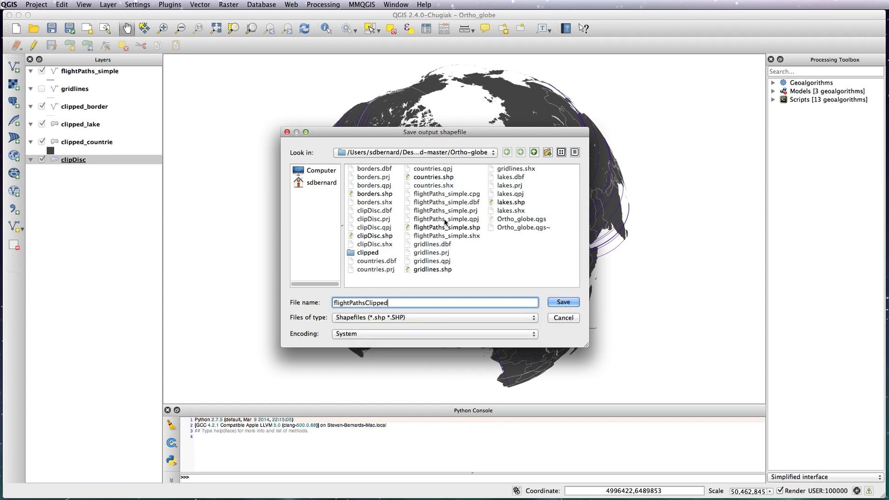
click(563, 302)
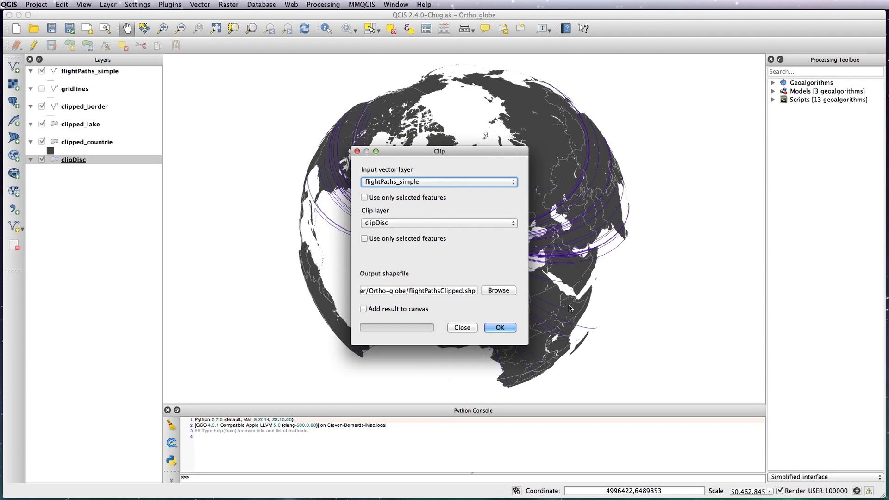
click(364, 309)
click(501, 327)
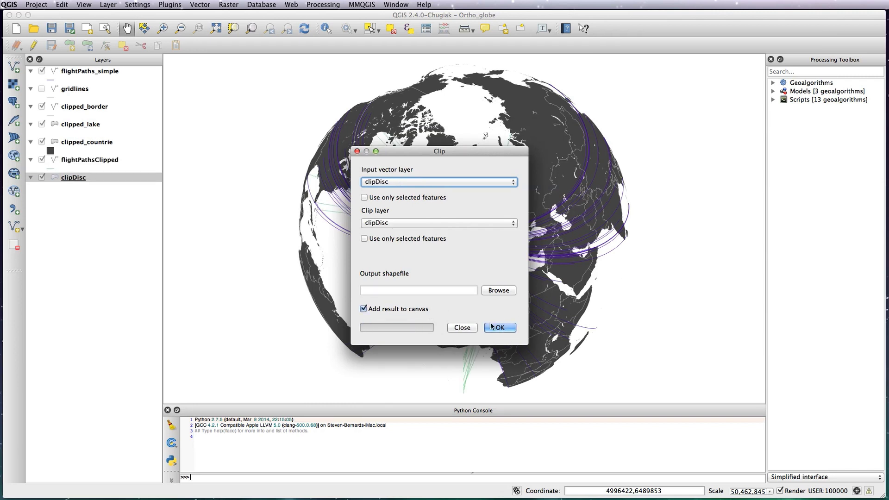
click(462, 327)
Remove the flightPaths_simple layer and move flightPathsClipped above all other layers.
click(75, 72)
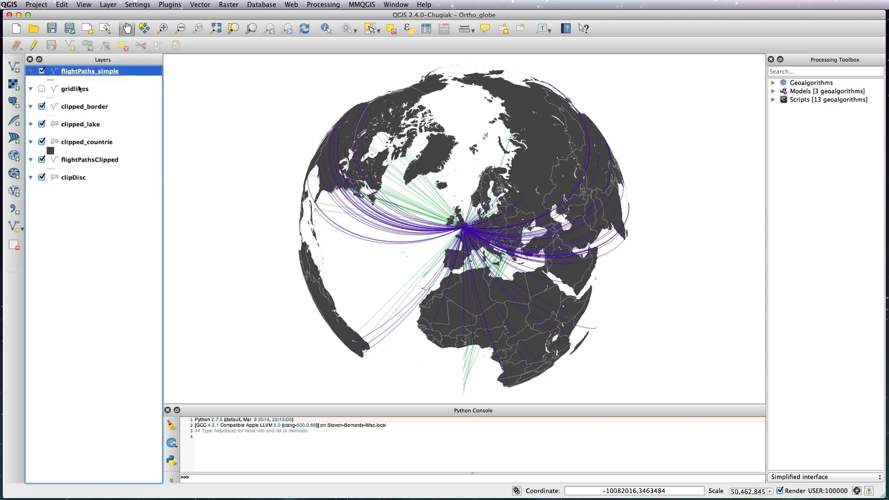
click(14, 244)
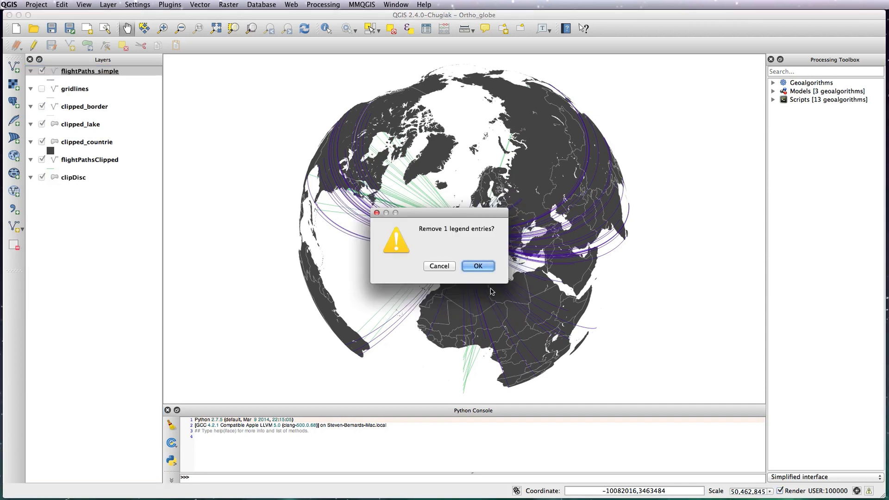
click(486, 269)
mouse_move(87, 148)
mouse_down()
mouse_move(90, 66)
mouse_move(86, 73)
mouse_up()
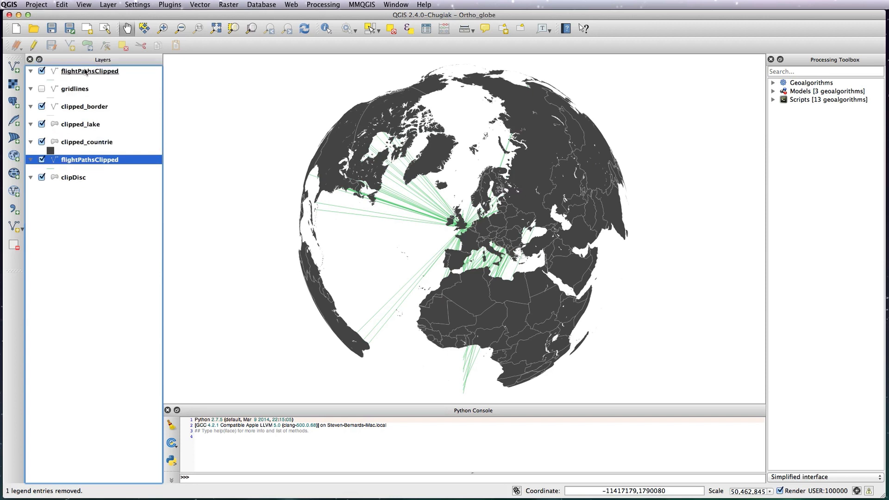
Turn off geometry simplification in the rendering properties of the flightPathsClipped layer.
right_click(97, 75)
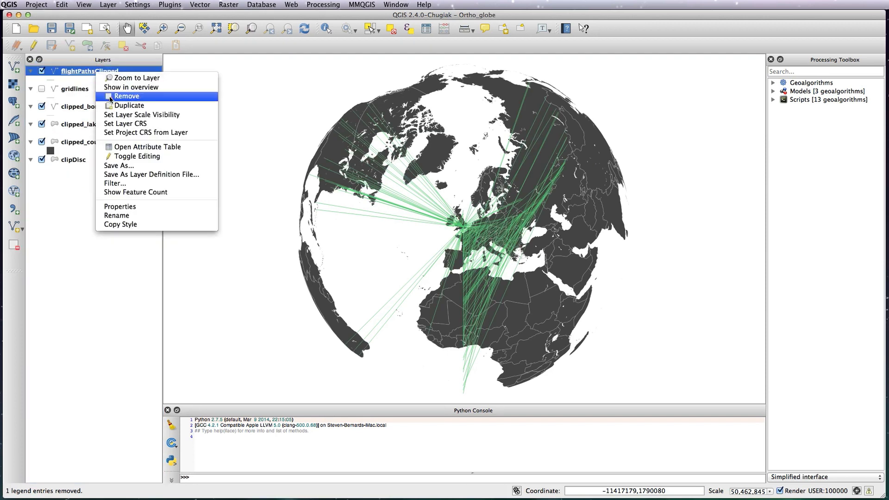
click(119, 206)
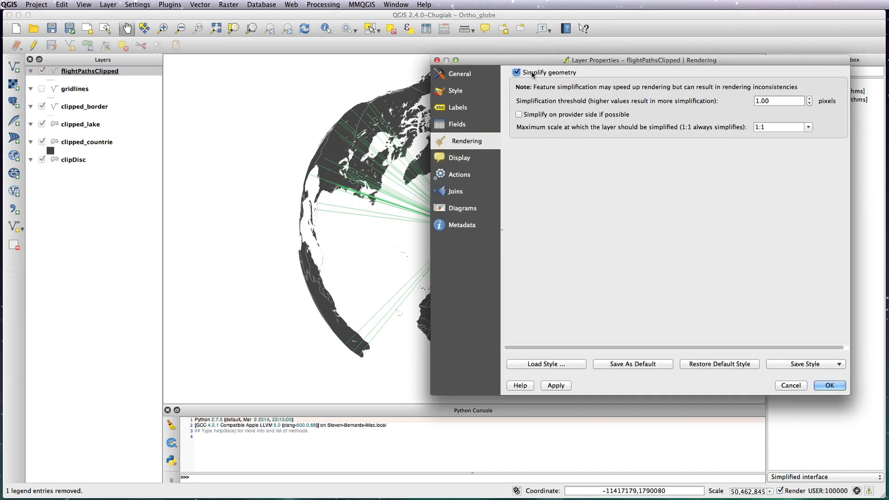
click(517, 72)
click(830, 385)
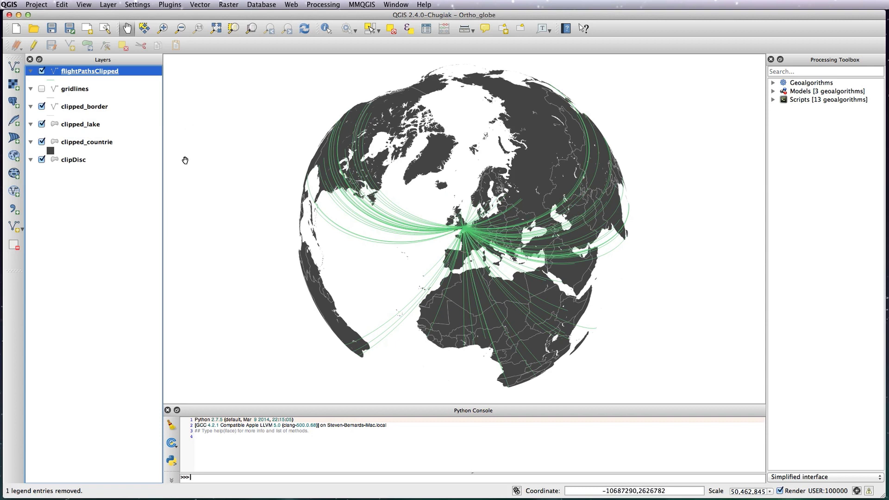
Set up an export of the flightPathsClipped layer in Comma Separated Value format.
right_click(105, 73)
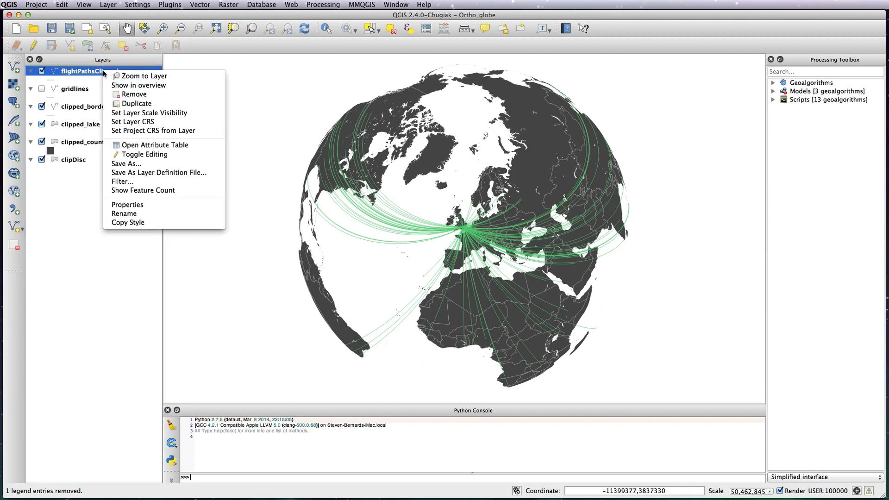
click(125, 164)
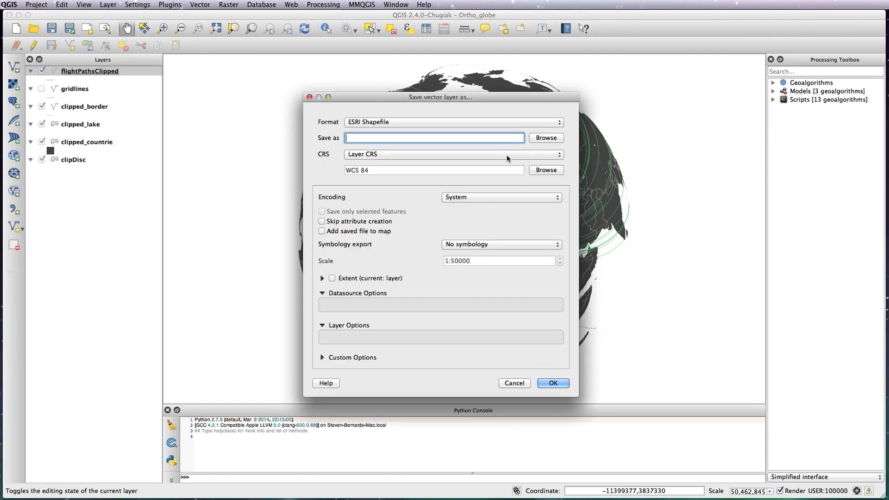
click(508, 157)
click(506, 150)
click(503, 123)
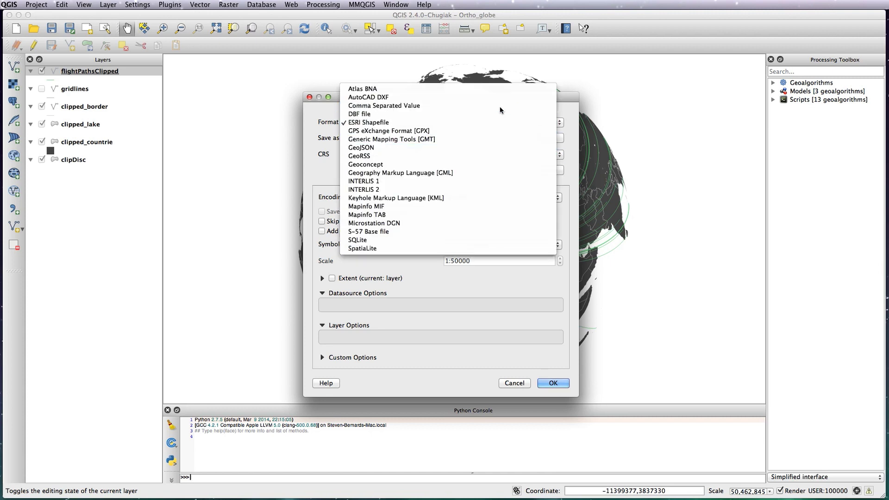
click(502, 105)
Name the export file flightpaths.csv in the Ortho-globe folder and run the export.
click(547, 139)
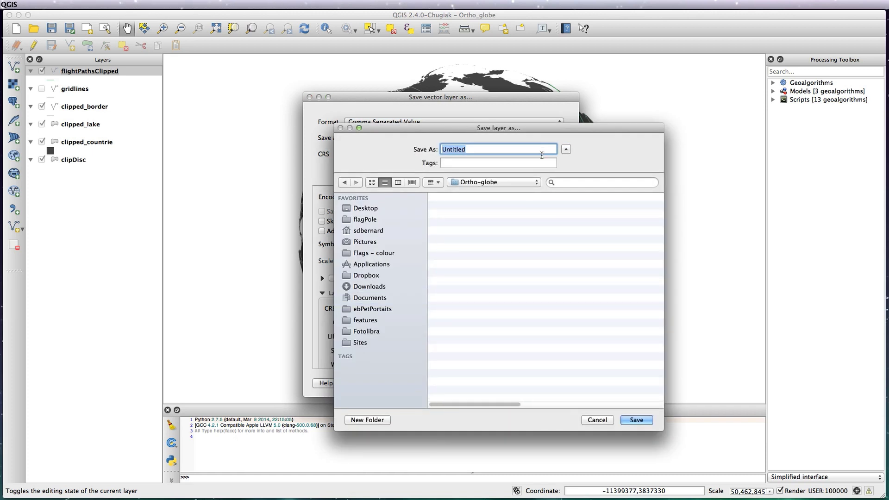
key(BackSpace)
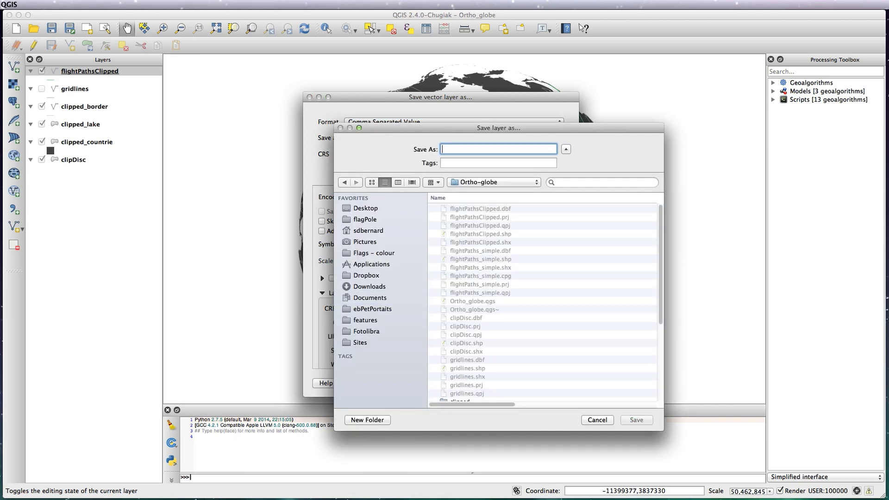
text(flightpaths)
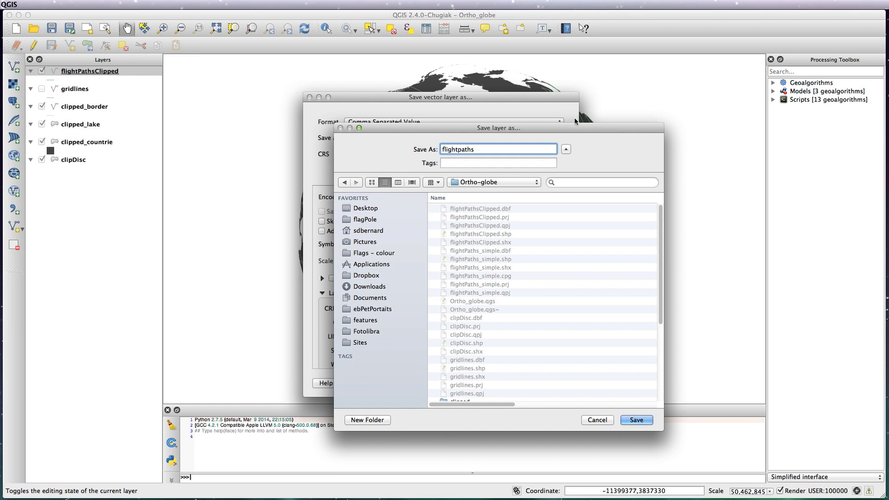
text(.csv)
click(634, 420)
click(554, 383)
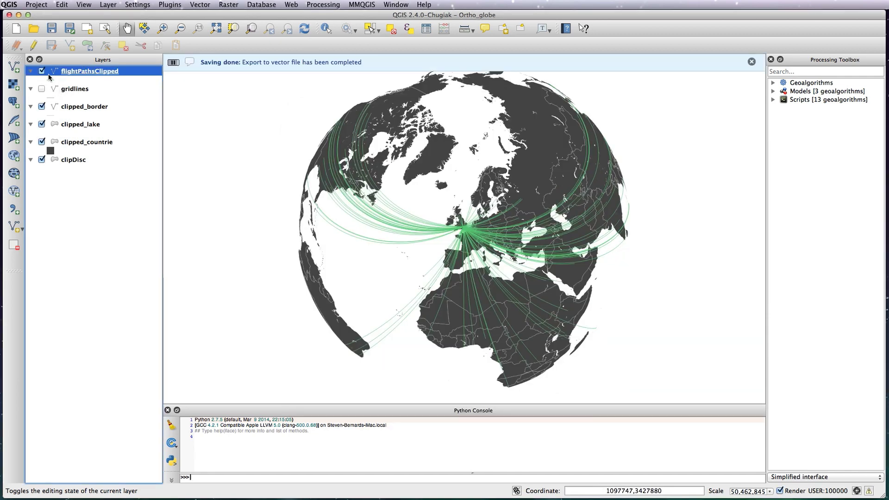
Choose flightpaths.csv from QGIS-world-master/Ortho-globe on the Desktop as the source for a new delimited text layer.
click(13, 211)
click(736, 92)
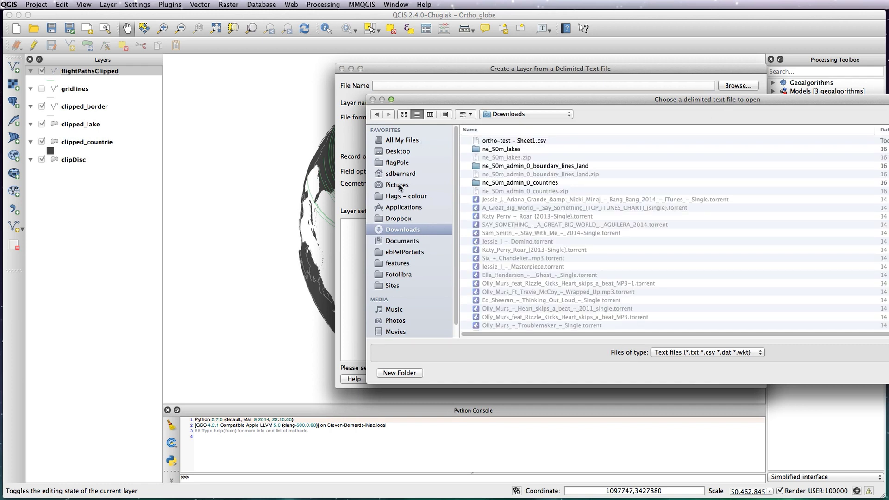
click(397, 151)
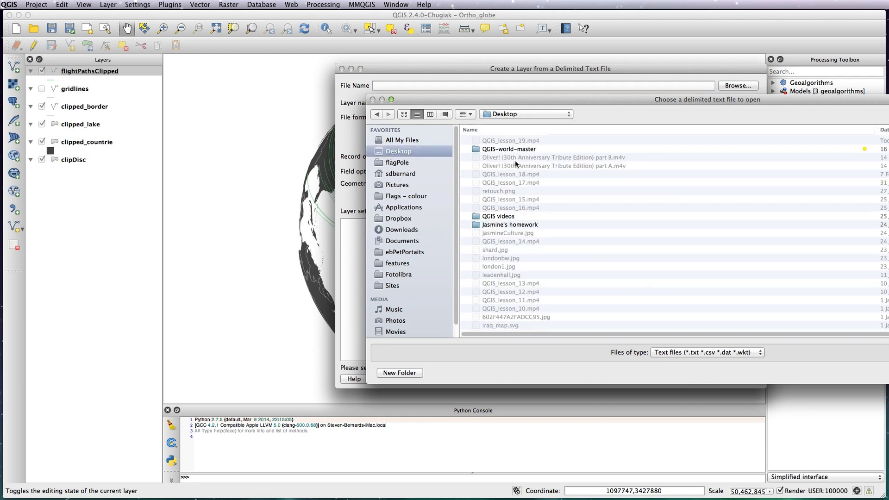
click(519, 150)
double_click(519, 150)
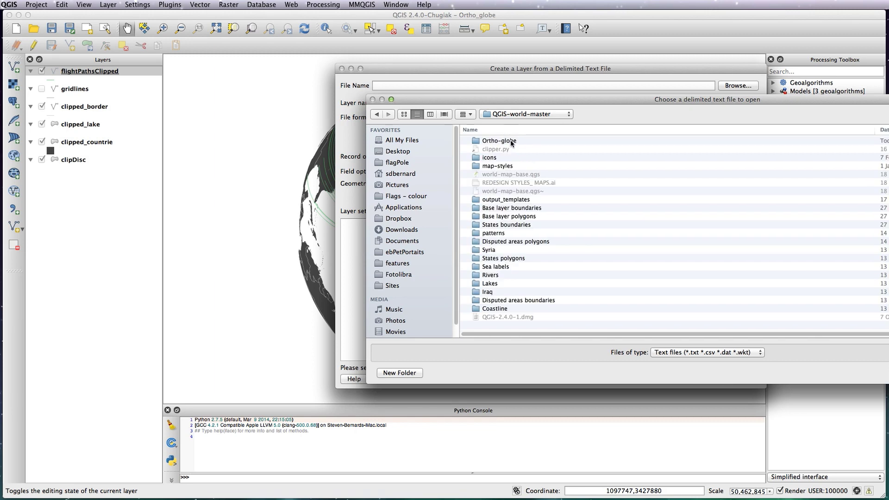
double_click(512, 140)
double_click(514, 141)
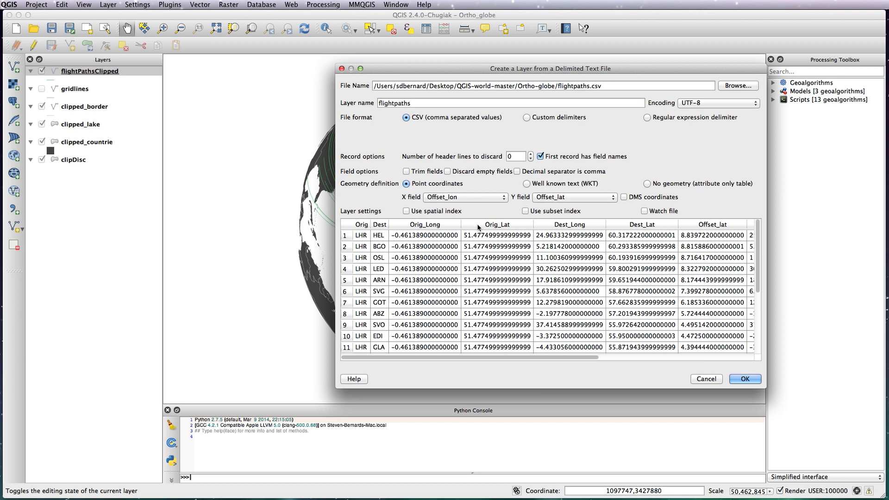
Use Orig_Long as the X field and Orig_Lat as the Y field, and add the flightpaths point layer to the map.
click(463, 198)
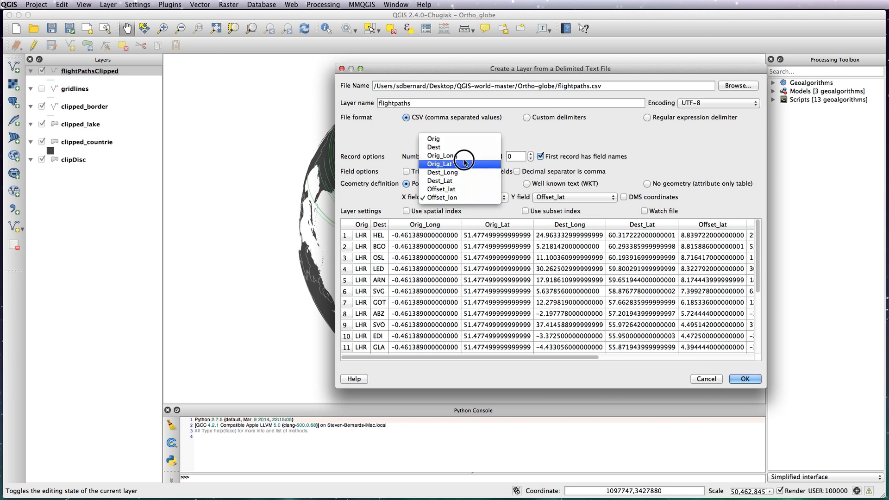
click(464, 157)
click(556, 196)
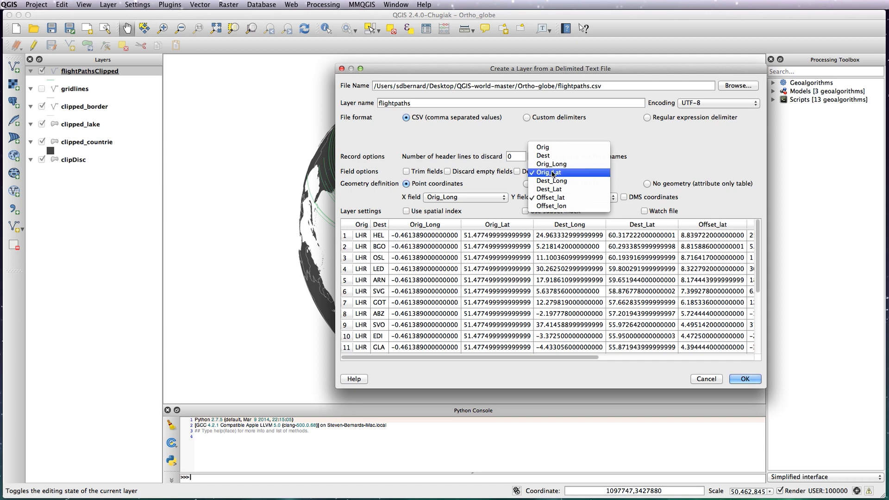
click(551, 173)
click(745, 379)
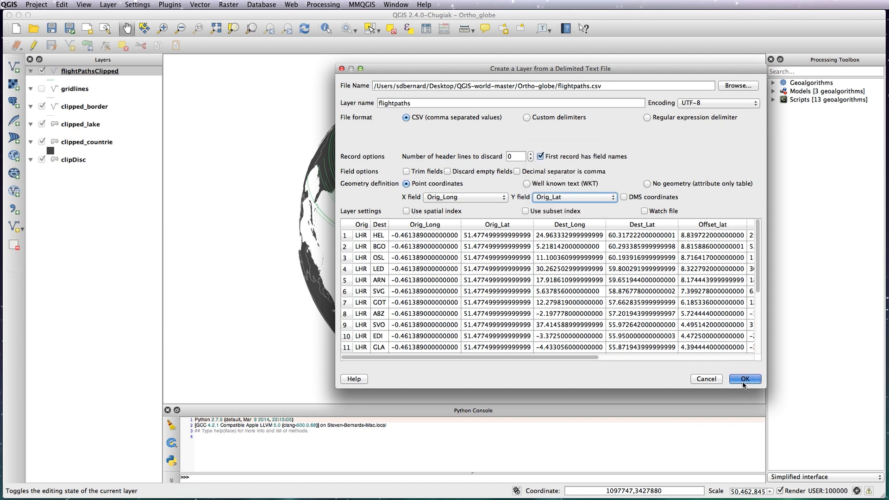
click(704, 455)
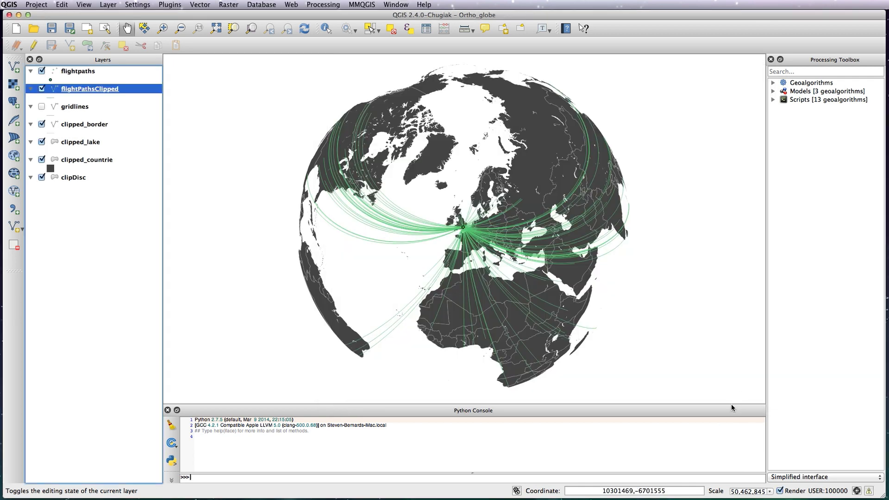
Toggle the flightpaths layer off and on, and hide the flightPathsClipped layer.
click(41, 72)
click(42, 71)
click(41, 89)
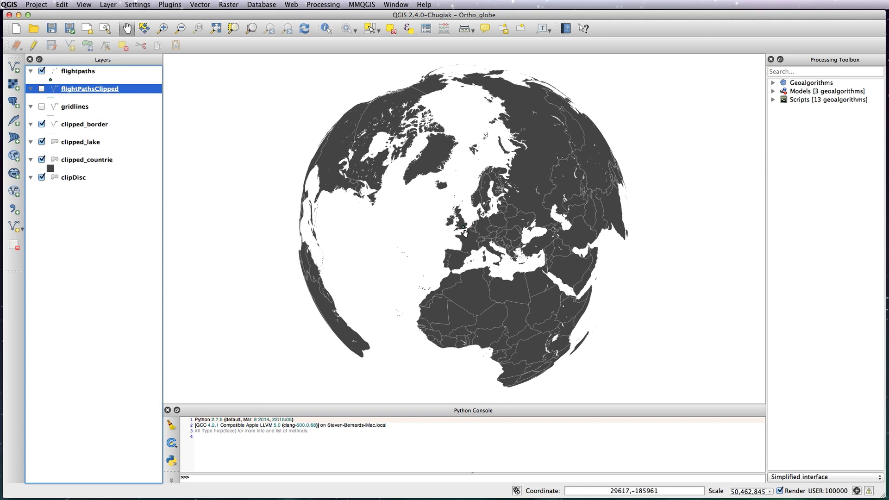
click(92, 73)
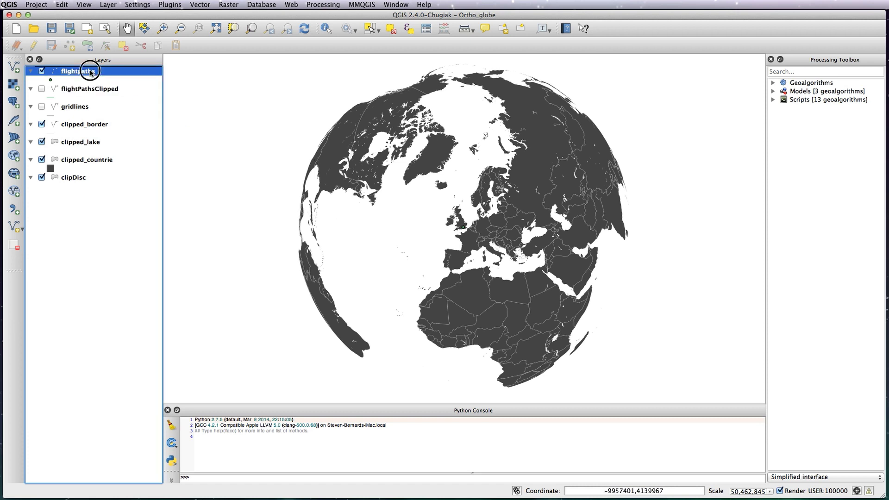
double_click(91, 73)
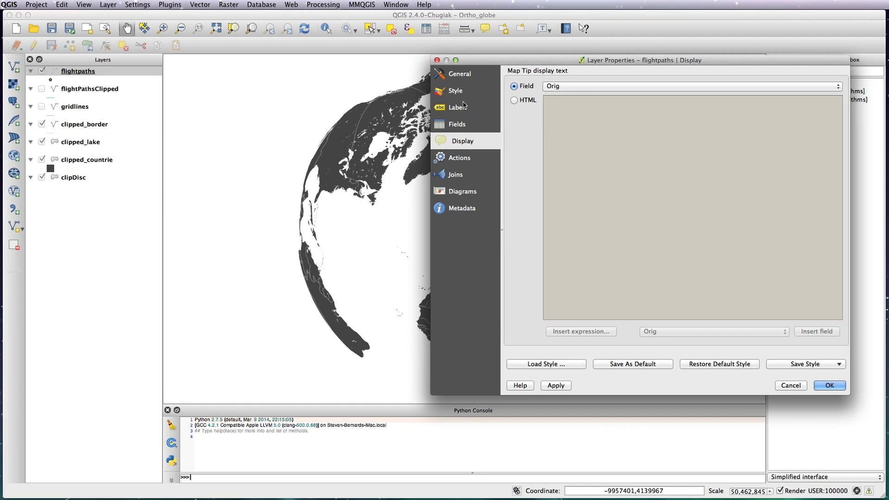
click(792, 385)
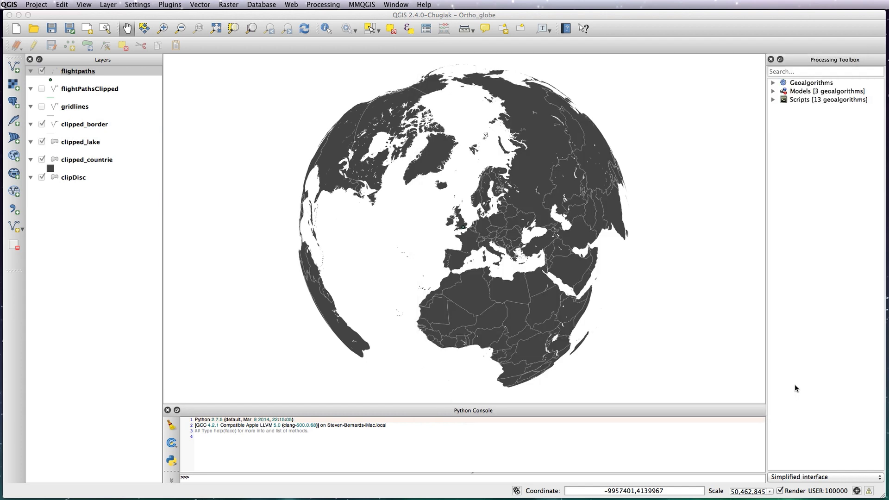
Darken the simple fill of the clipped_countrie layer to a gray of about 19% brightness.
click(86, 160)
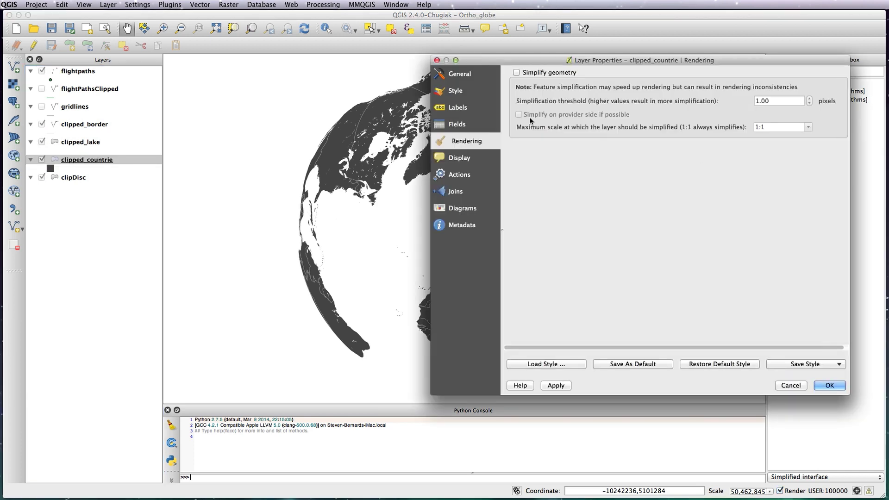
click(461, 91)
click(556, 158)
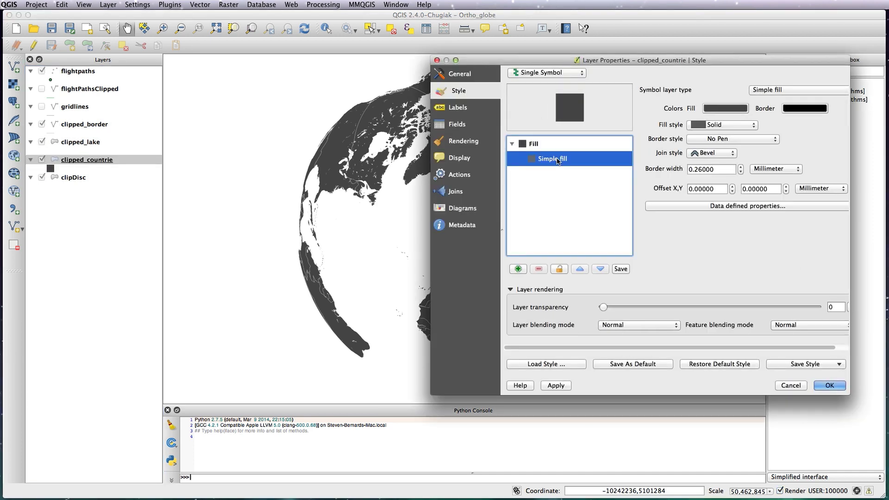
click(725, 108)
click(268, 350)
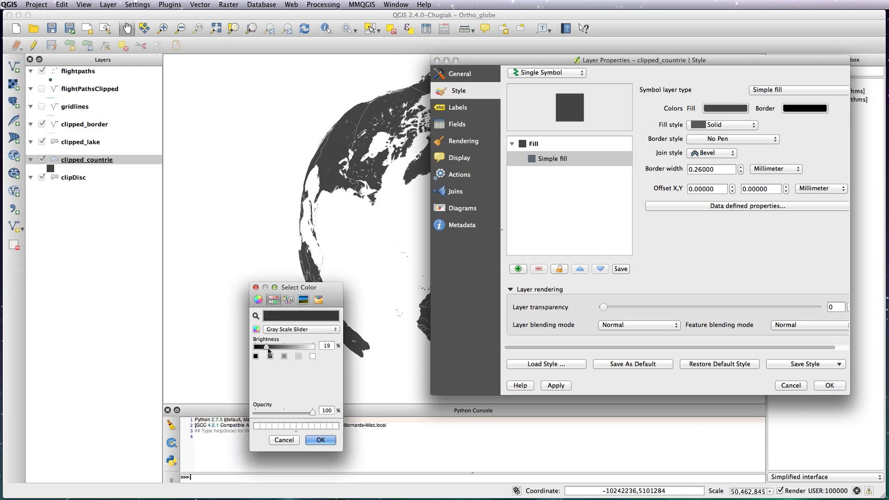
click(331, 346)
key(Return)
click(830, 385)
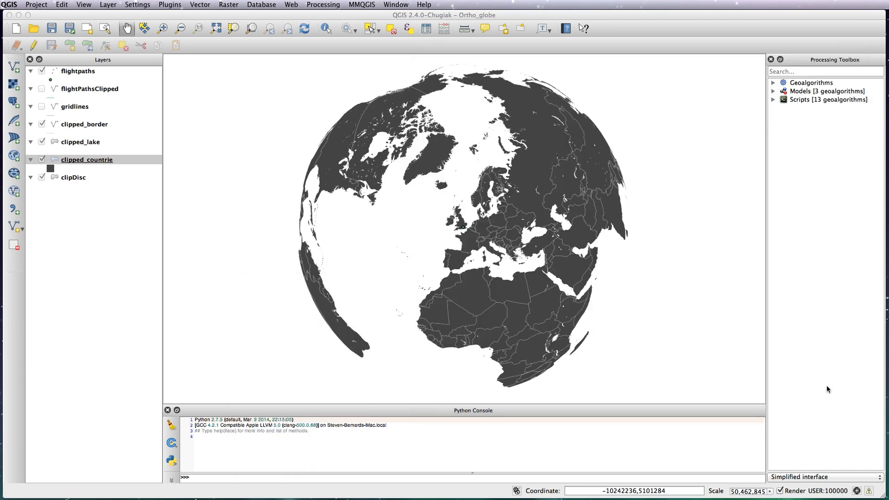
Set the simple fill of the clipDisc layer to a gray of 50% brightness.
click(77, 179)
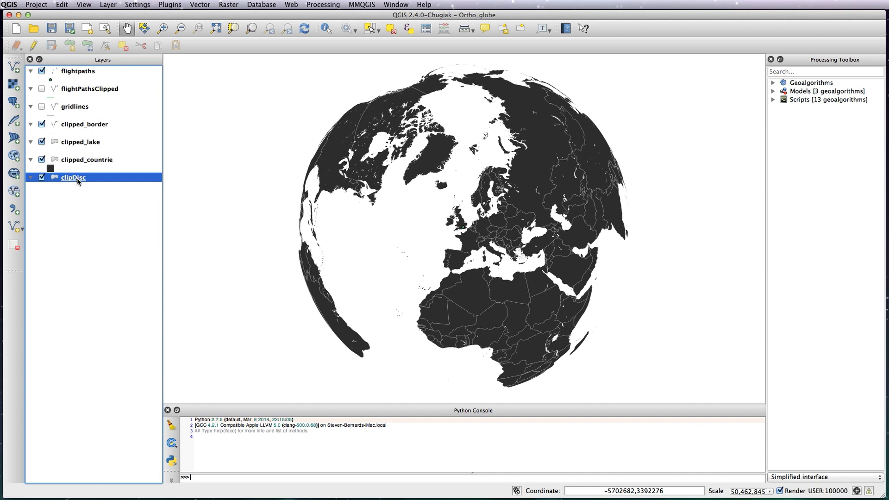
double_click(77, 179)
click(552, 159)
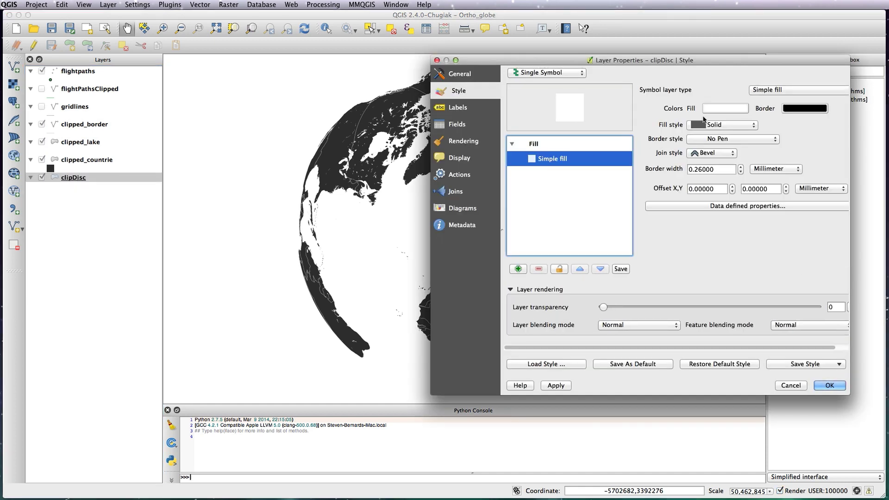
click(725, 110)
drag(313, 347, 284, 348)
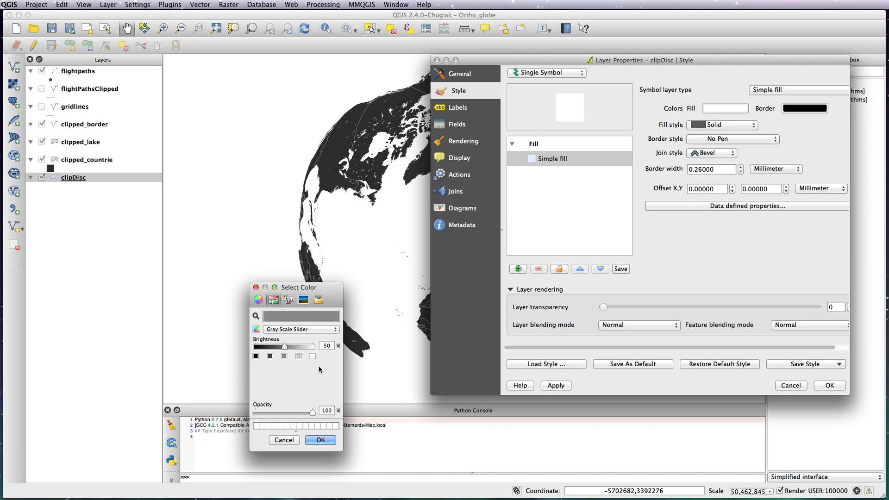
click(329, 441)
click(830, 385)
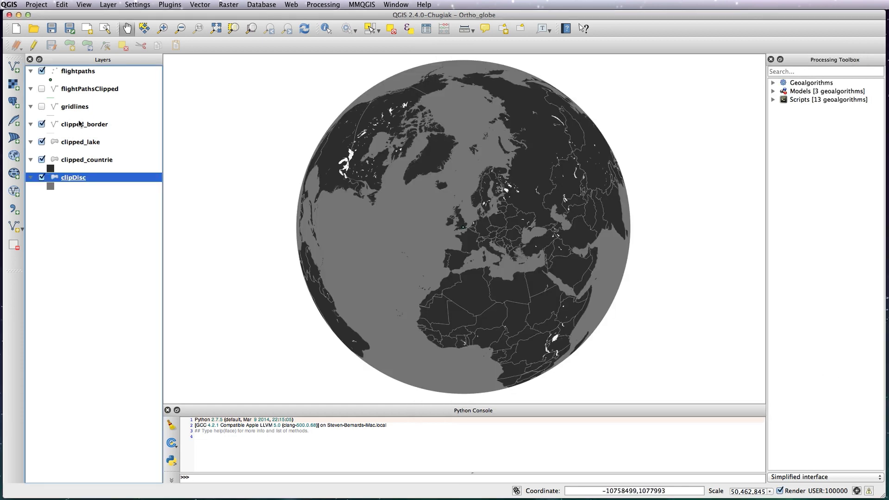
Set the simple fill of the clipped_lake layer to a gray of 50% brightness.
click(84, 144)
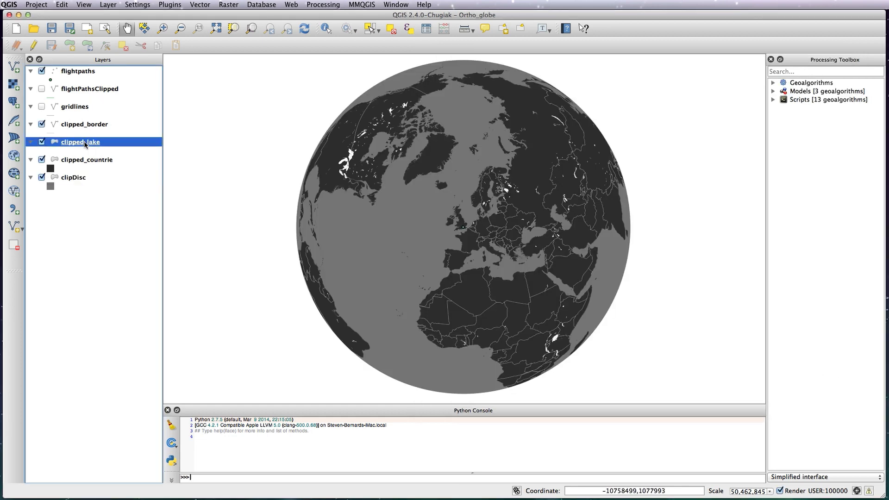
double_click(85, 144)
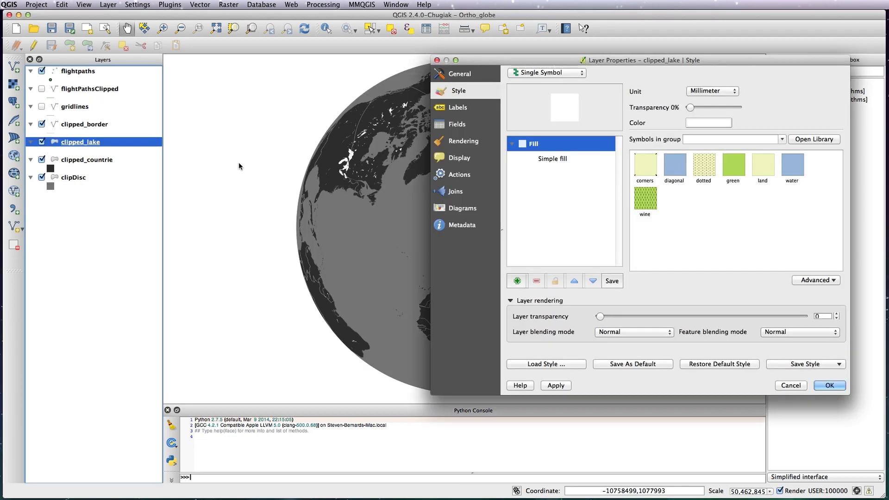
click(556, 160)
click(724, 107)
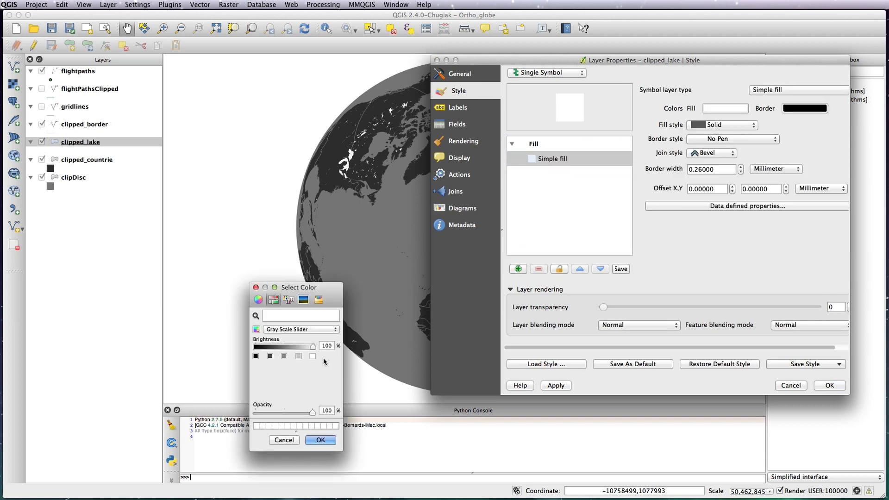
double_click(328, 345)
text(50)
key(Return)
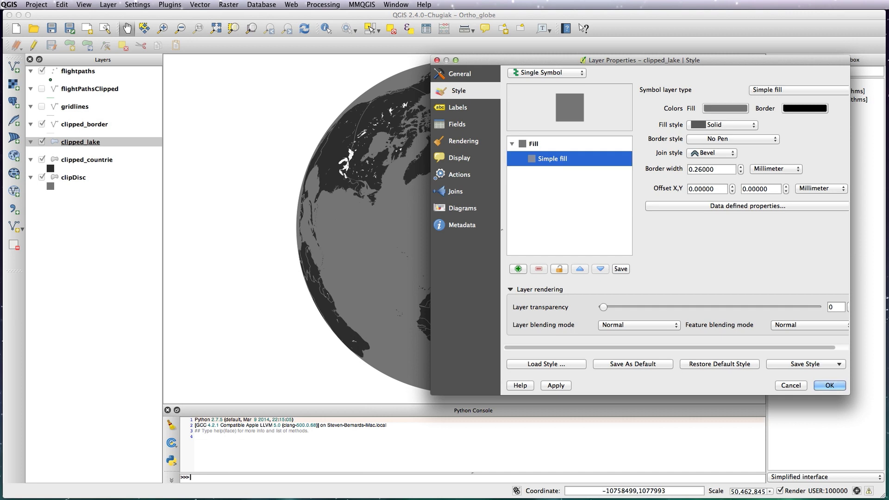
click(831, 385)
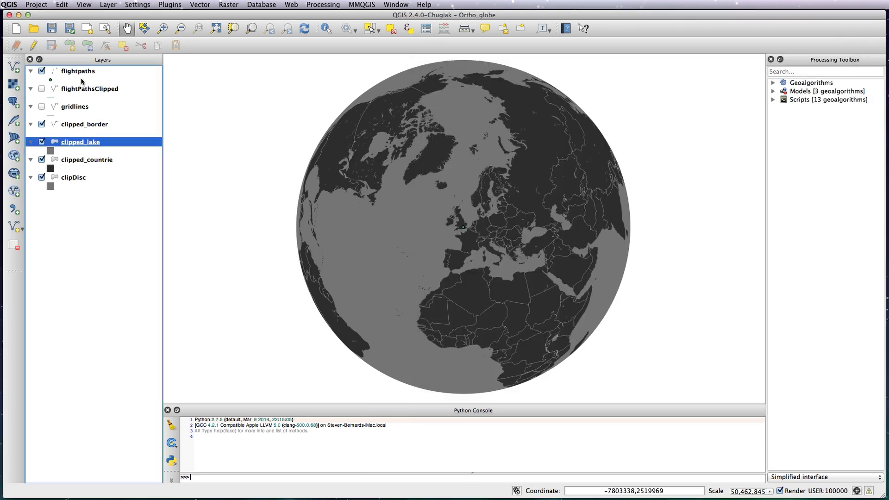
Set the project's background color to black.
key(super+shift+p)
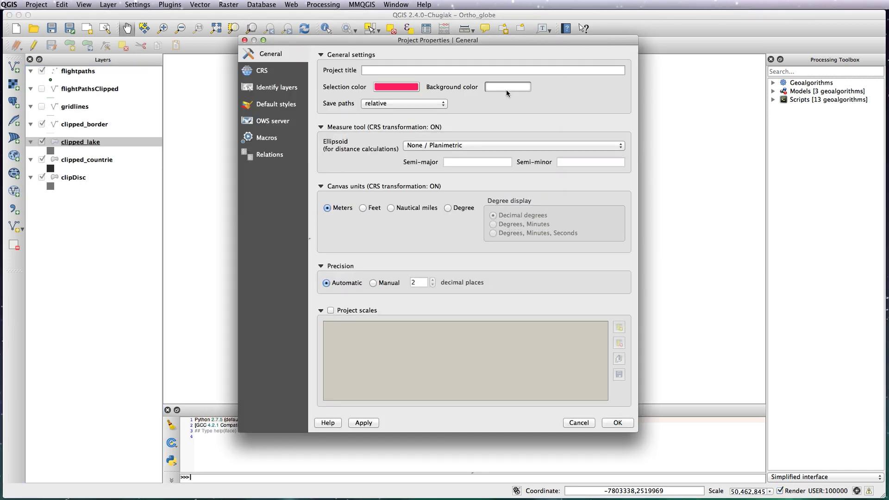
click(507, 87)
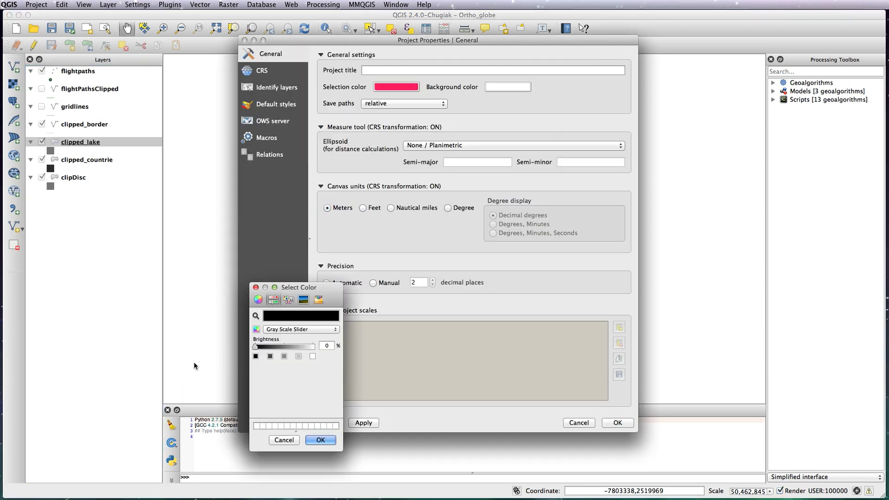
click(320, 440)
click(609, 423)
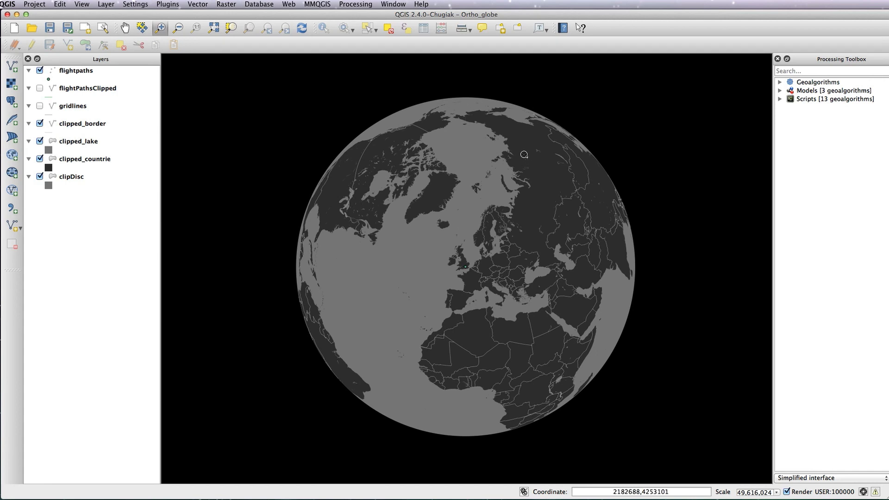
Start exporting the flightpaths layer as an ESRI Shapefile with the name flight_dots.
right_click(78, 74)
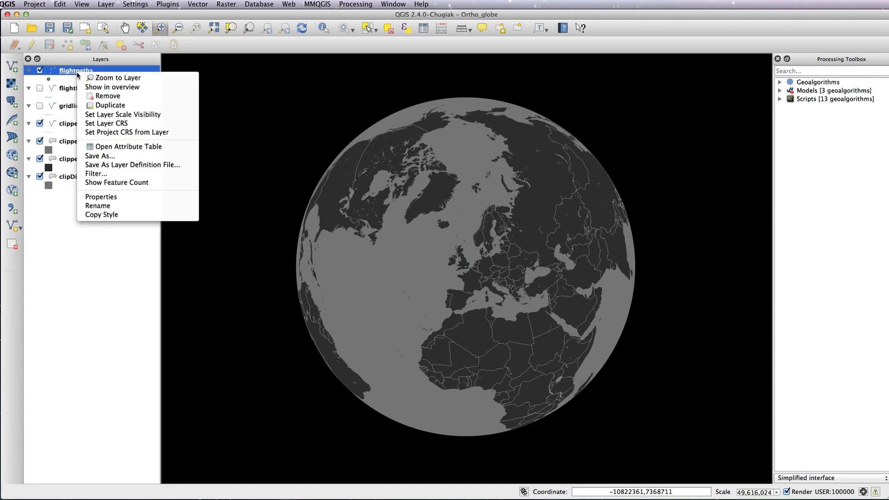
click(106, 157)
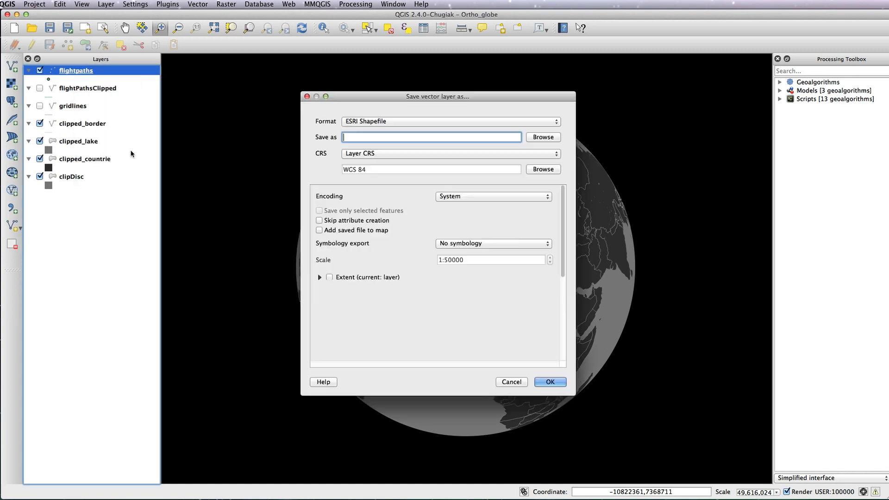
text(d)
key(BackSpace)
text(fk)
key(BackSpace)
text(light_dots)
Choose Desktop/QGIS-world-master/Ortho-globe as the destination with the file name Untitled, and export the layer.
click(551, 139)
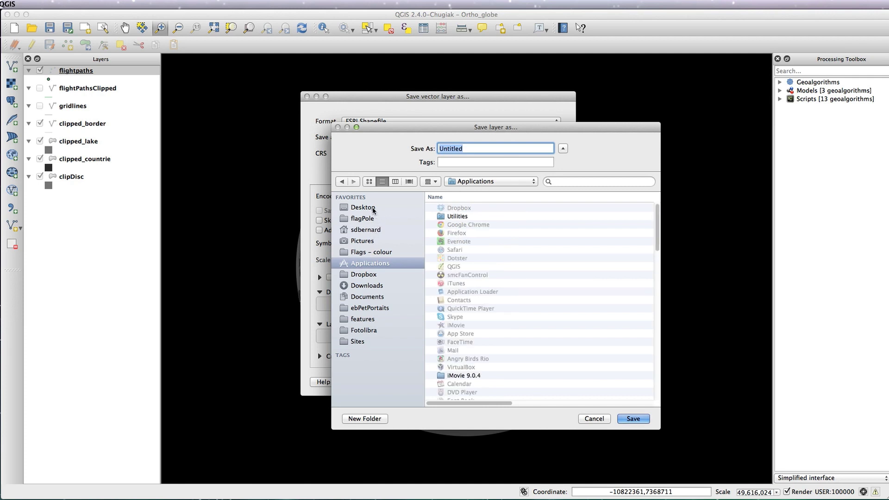
click(374, 208)
double_click(463, 216)
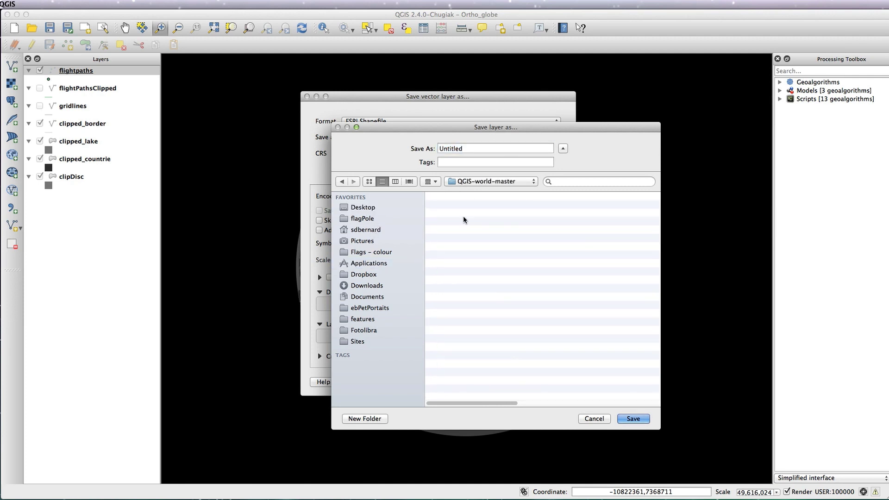
click(466, 209)
double_click(466, 209)
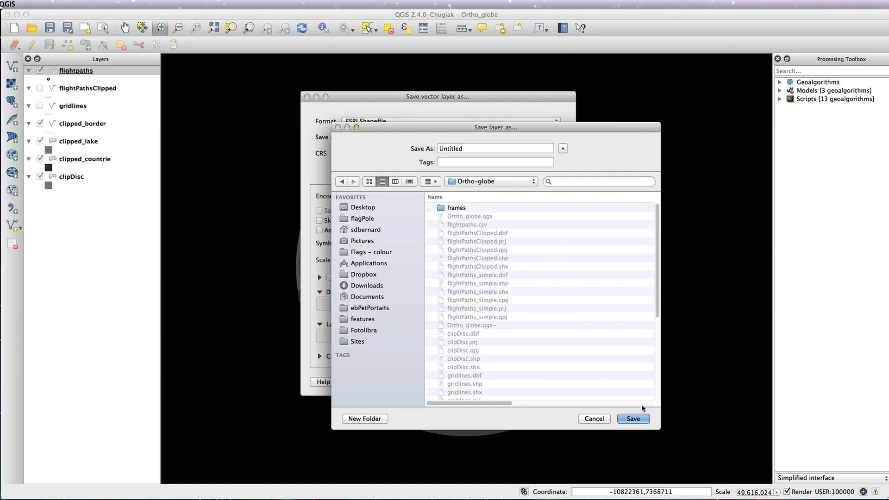
click(633, 419)
click(551, 383)
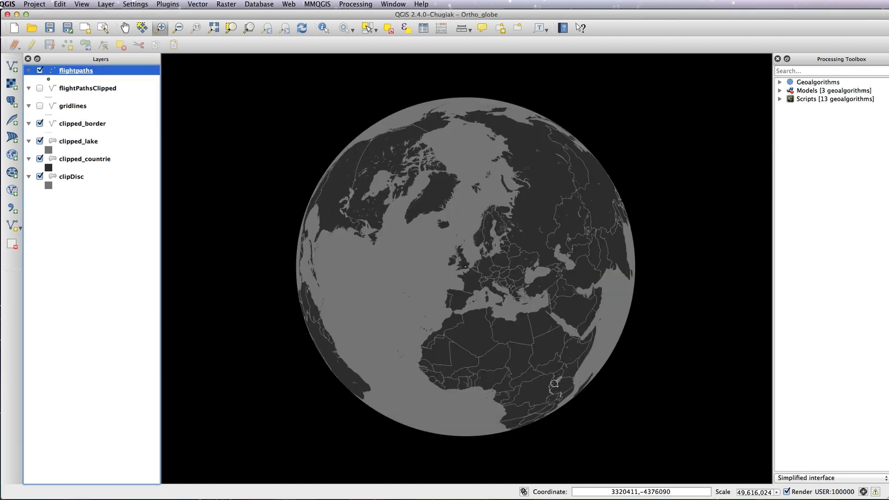
Hide the flightpaths layer and add Untitled.shp from the Ortho-globe folder as a vector layer.
click(40, 71)
click(12, 66)
click(541, 82)
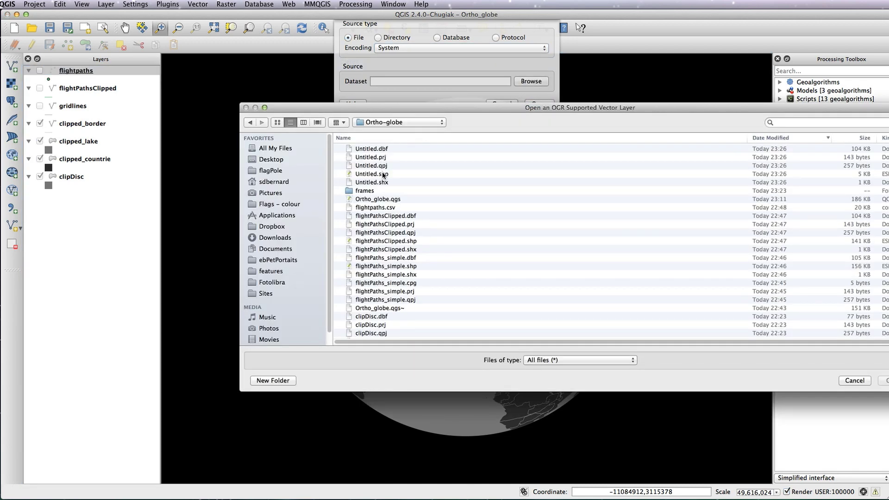
double_click(372, 174)
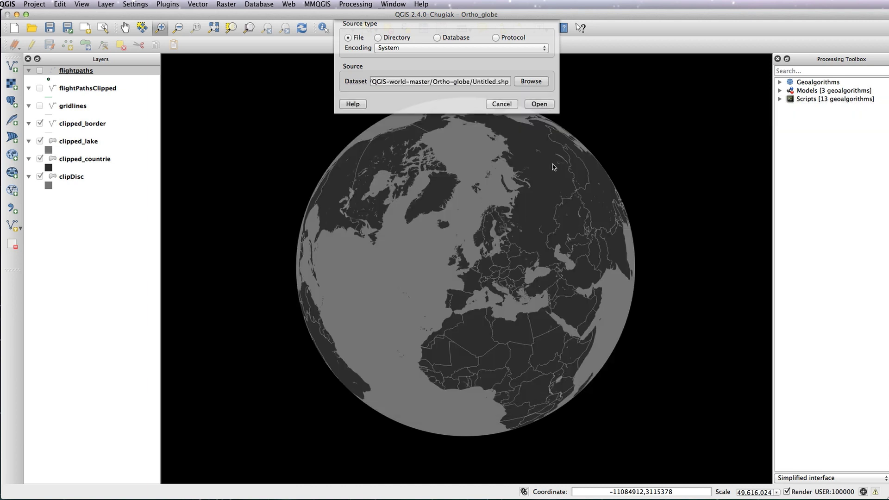
click(539, 105)
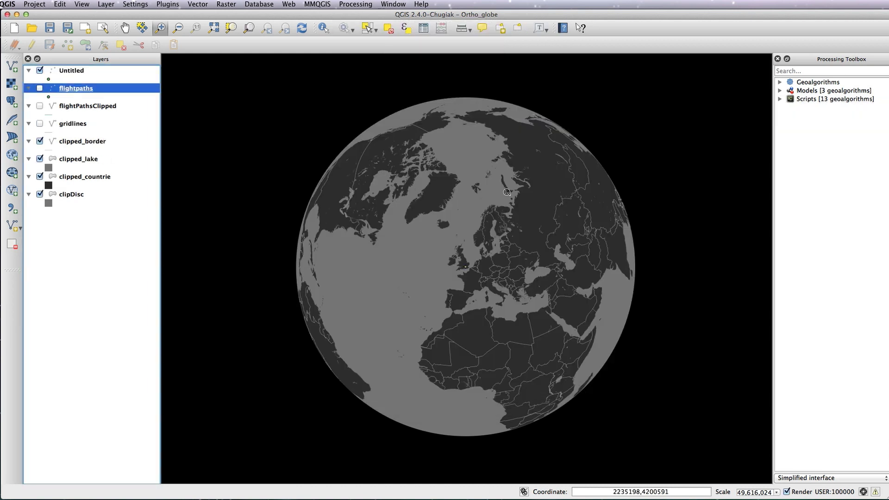
Change the fill of the Untitled layer's simple marker to orange.
double_click(72, 70)
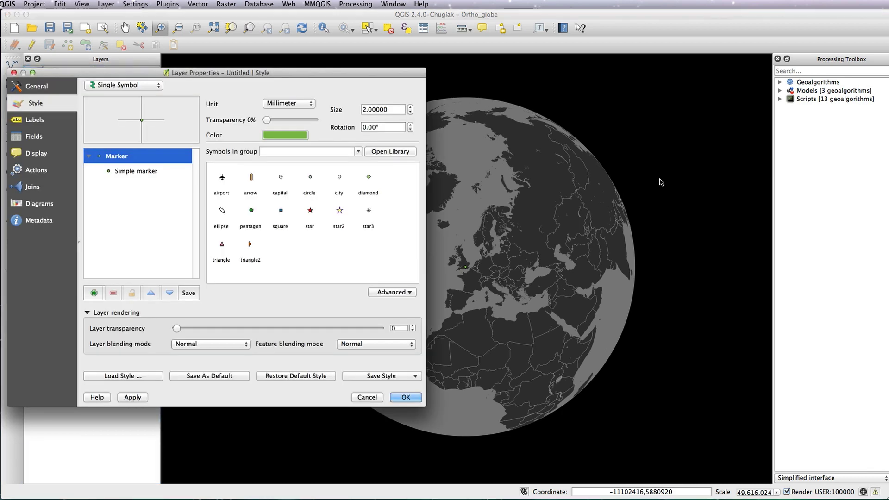
click(137, 171)
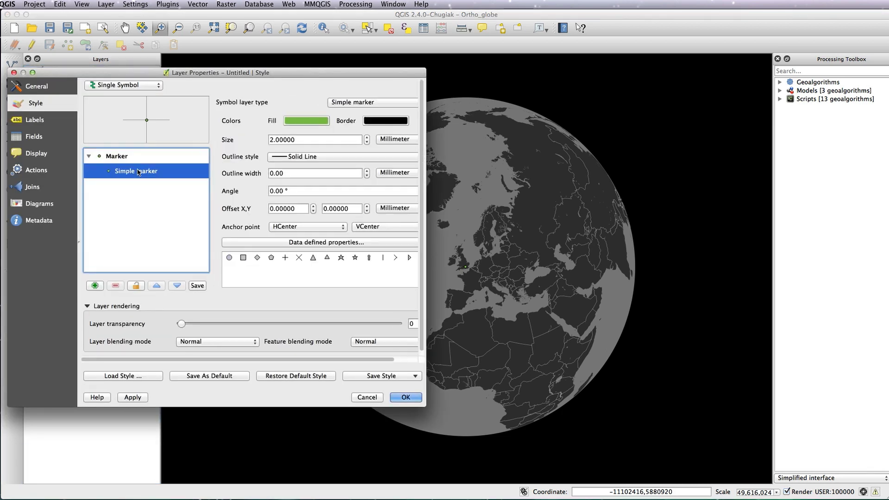
click(299, 122)
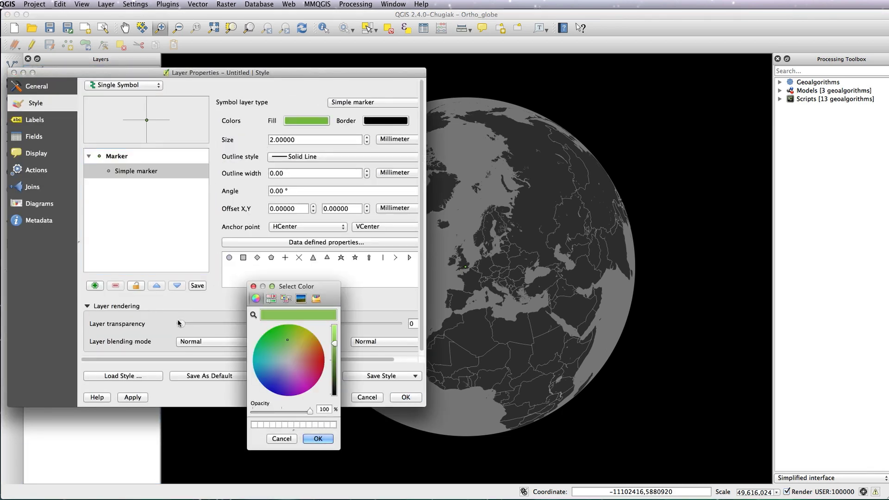
mouse_move(334, 342)
mouse_down()
mouse_move(335, 327)
mouse_move(317, 344)
mouse_up()
click(314, 342)
click(317, 438)
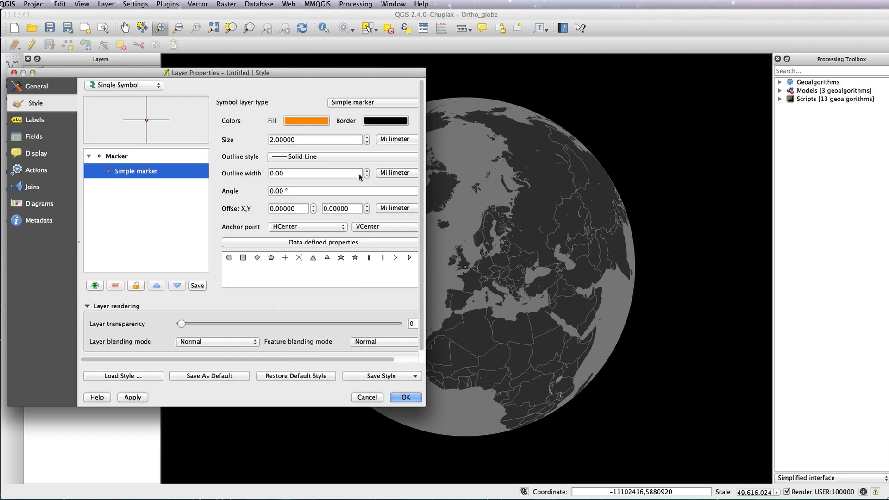
Set the simple marker's size to 2.5 mm and apply the style to the Untitled layer.
click(277, 139)
key(Delete)
text(5)
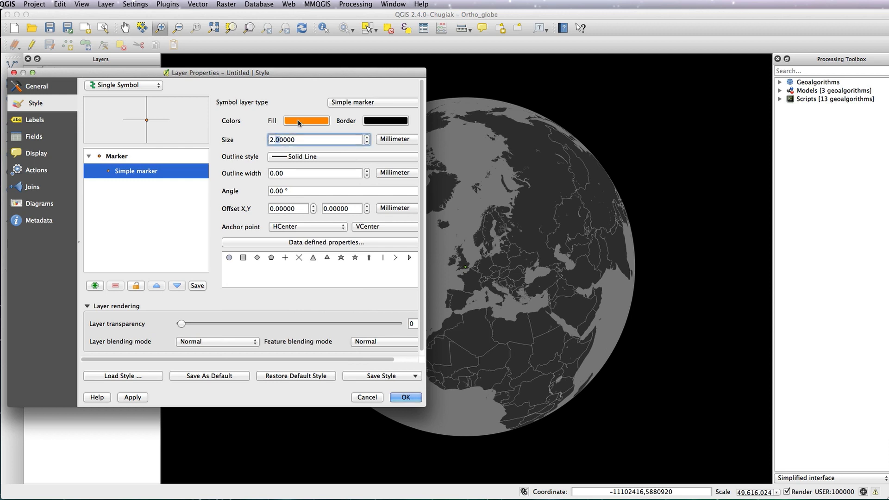
click(406, 398)
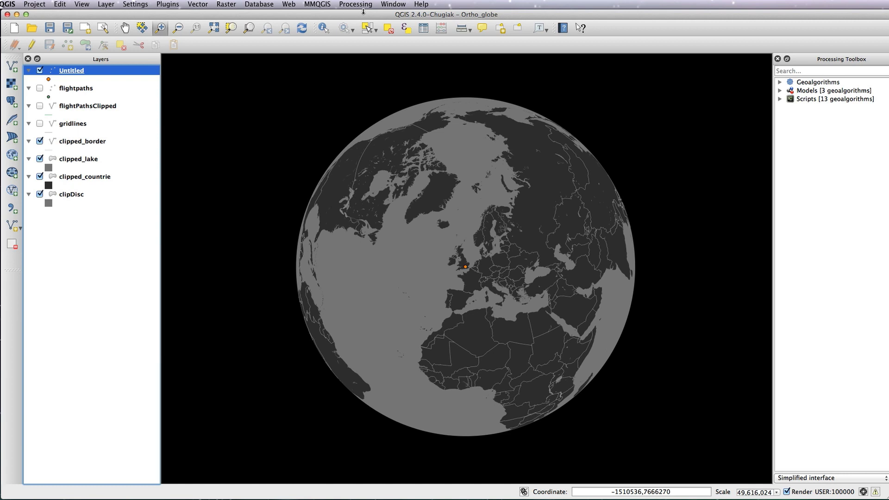
Shrink the QGIS window until the map canvas fits closely around the whole globe.
drag(885, 495, 555, 367)
drag(214, 118, 391, 299)
drag(553, 366, 522, 331)
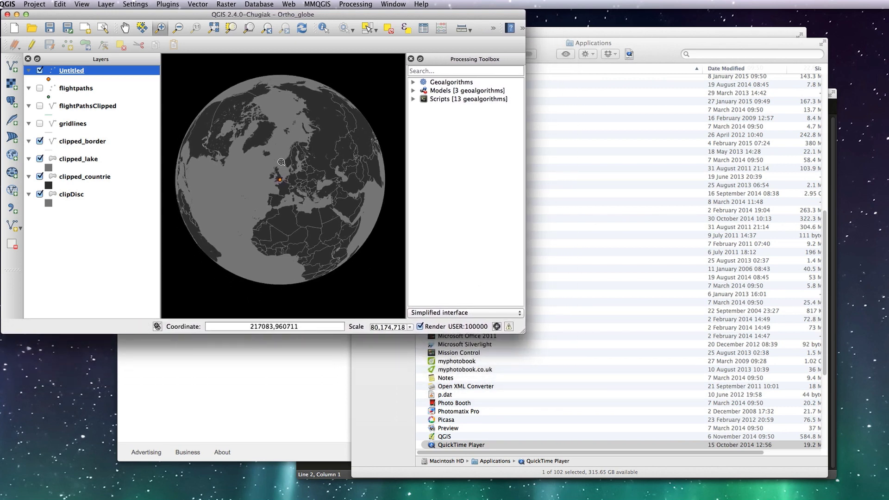
Start the MMQGIS Animate Columns tool with Untitled as the animation layer.
click(316, 4)
mouse_move(323, 18)
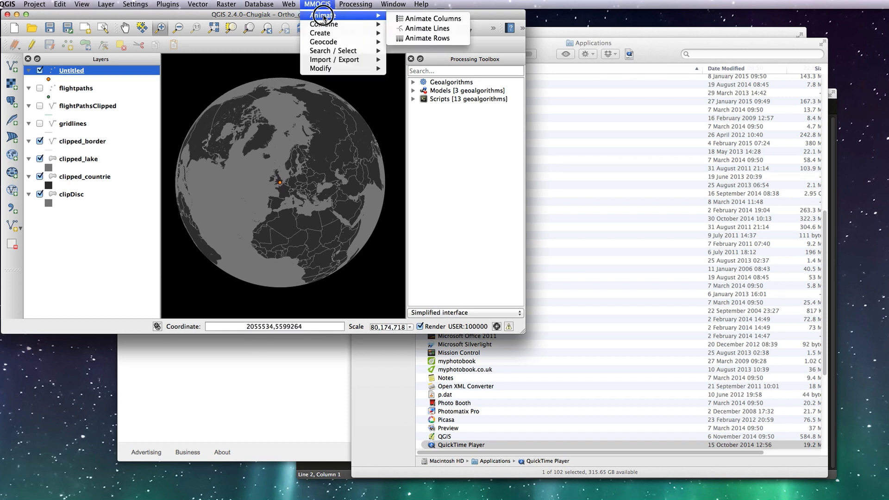
click(422, 18)
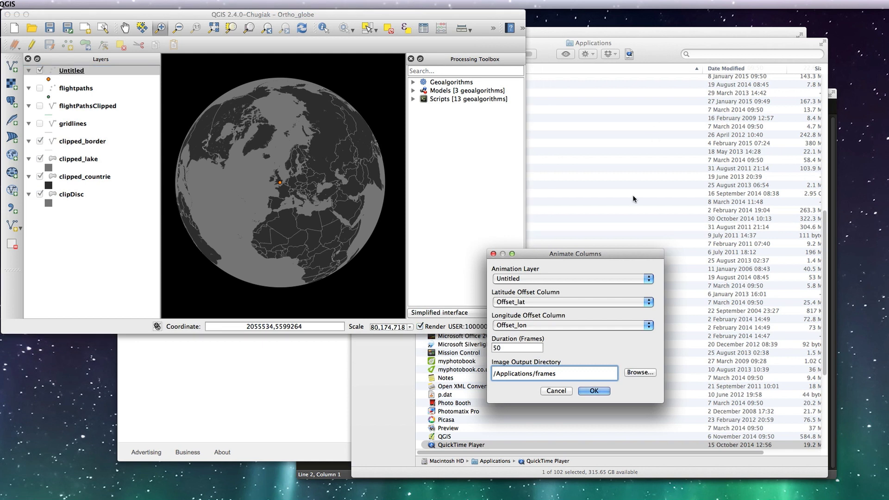
click(579, 279)
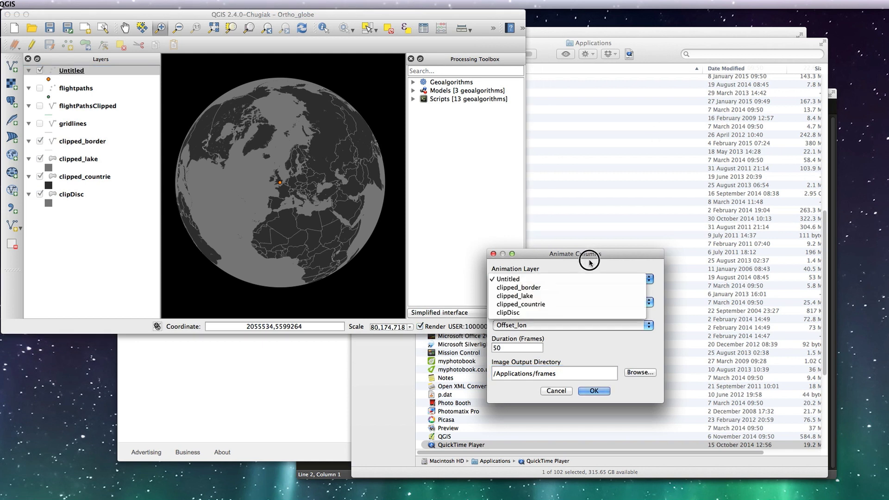
click(586, 279)
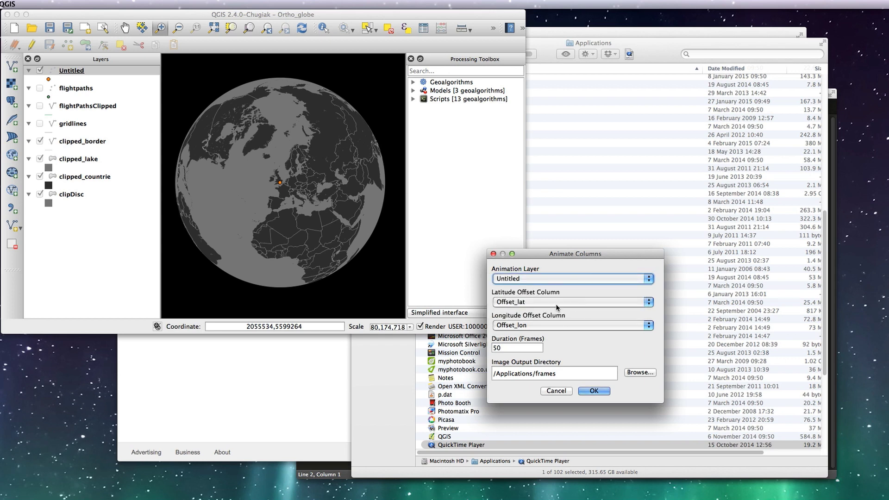
Set the image output directory to QGIS-world-master/Ortho-globe/frames and run the 50-frame animation.
click(635, 374)
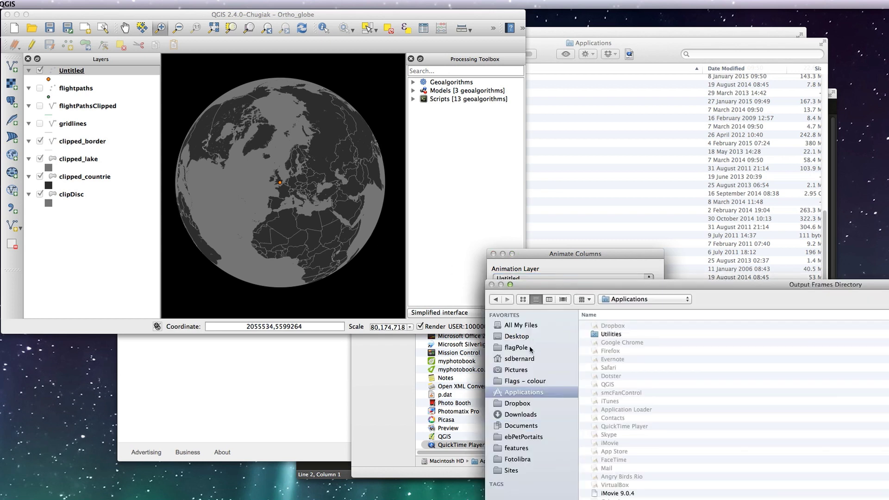
click(518, 336)
click(616, 335)
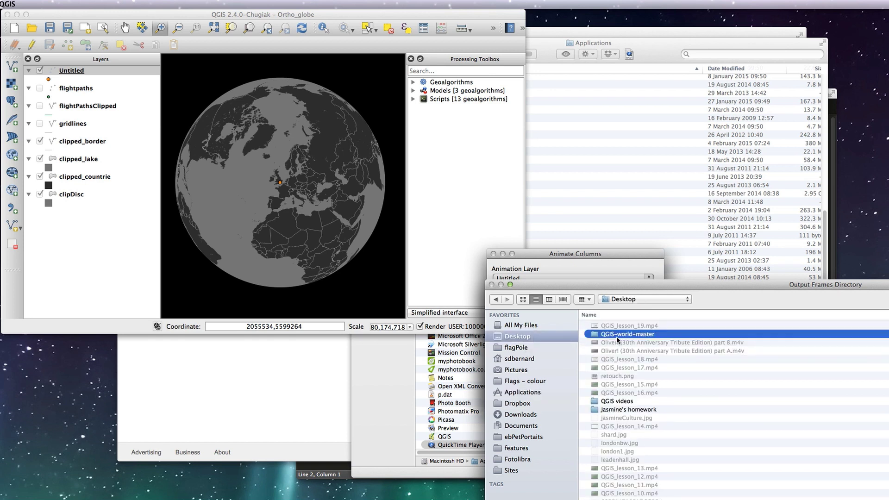
double_click(616, 335)
double_click(618, 326)
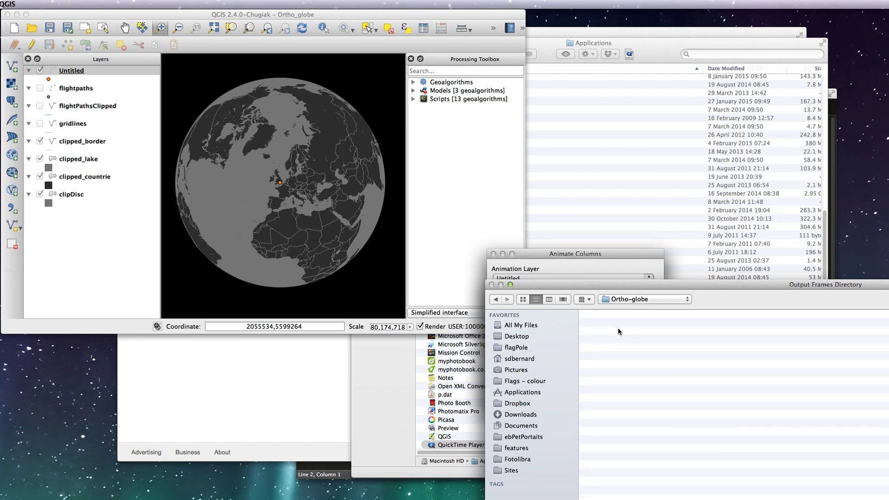
double_click(608, 367)
key(Return)
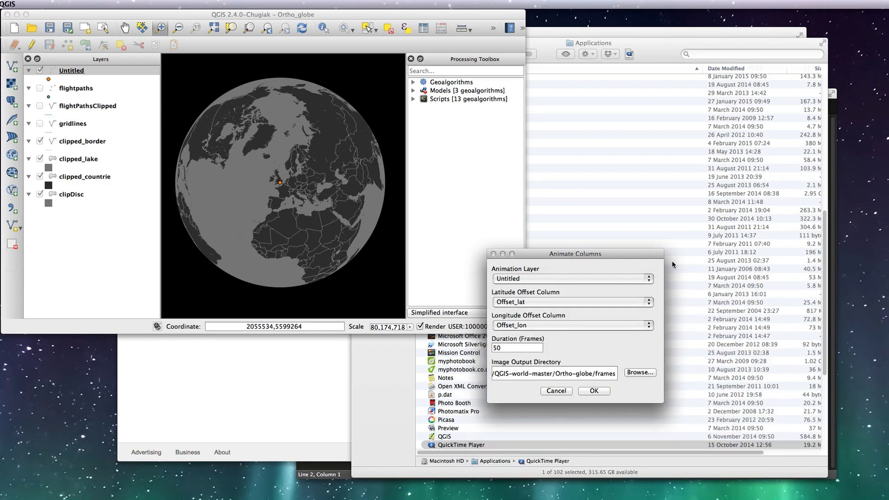
click(599, 391)
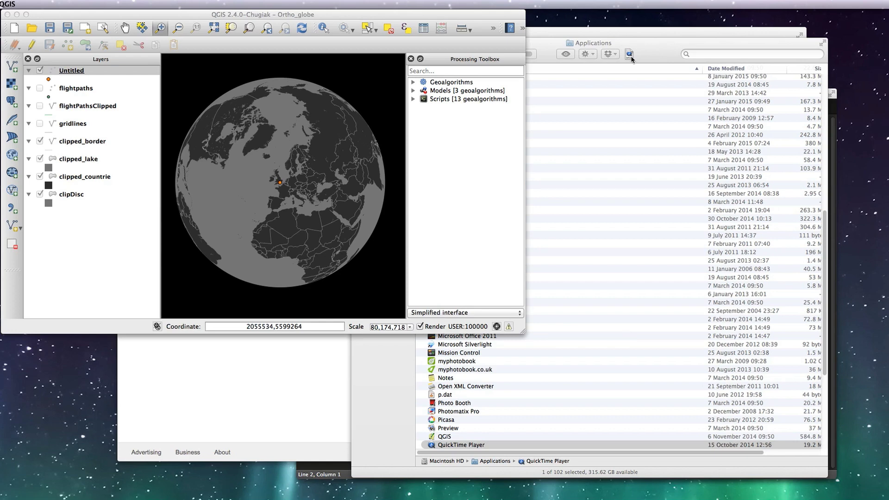
Switch to Finder and open the frames folder in Desktop/QGIS-world-master/Ortho-globe.
click(628, 42)
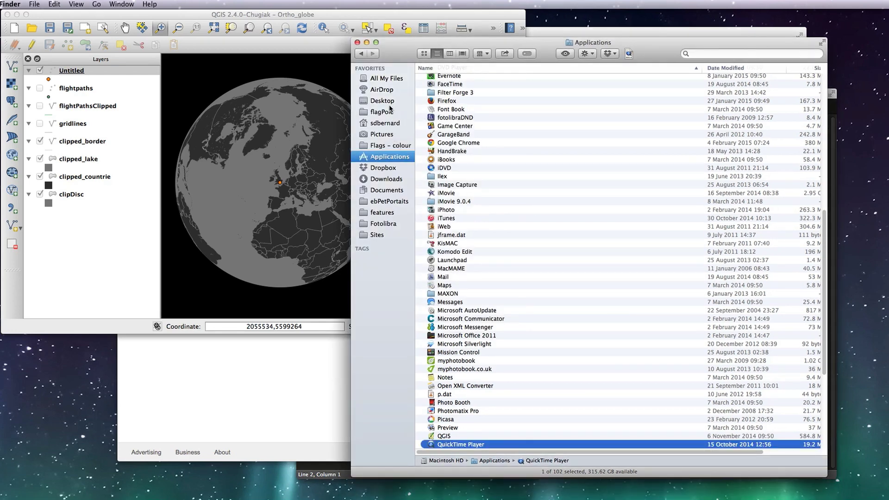
click(390, 101)
double_click(453, 110)
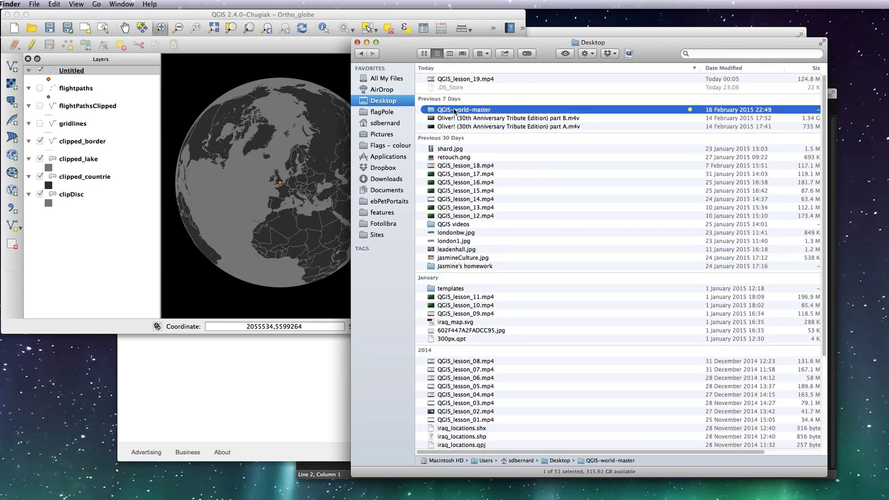
double_click(454, 80)
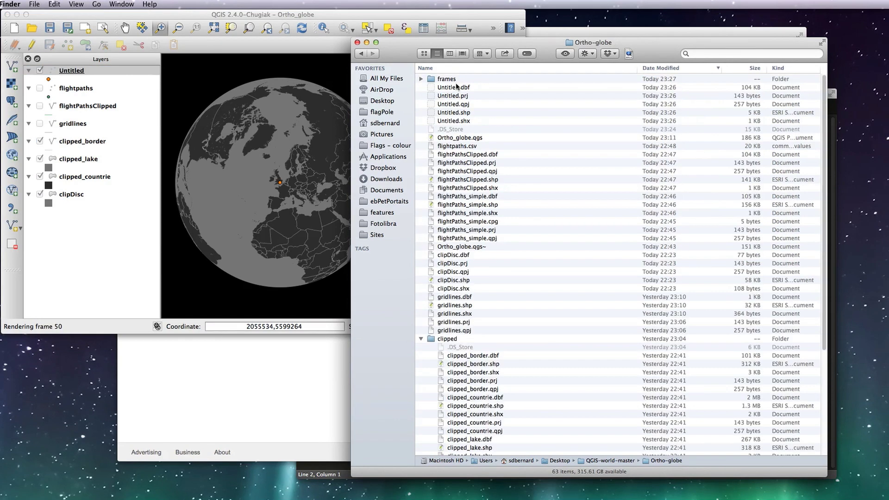
click(454, 79)
double_click(453, 81)
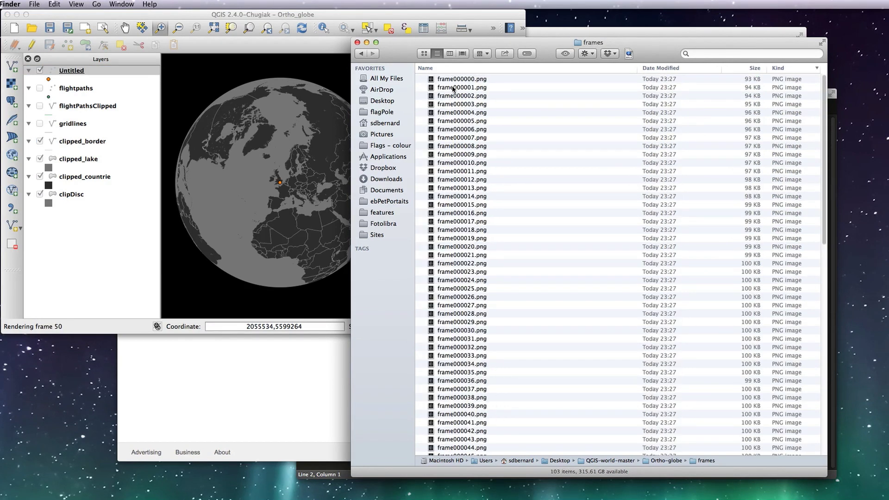
Check the rendered PNG frames through frame000050.png, and open frame000000.png in Photoshop.
click(481, 82)
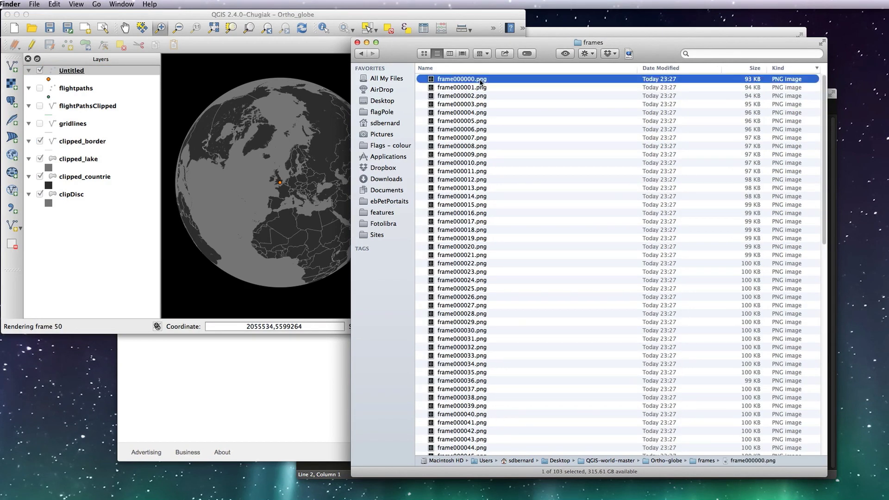
drag(827, 139, 808, 209)
click(468, 332)
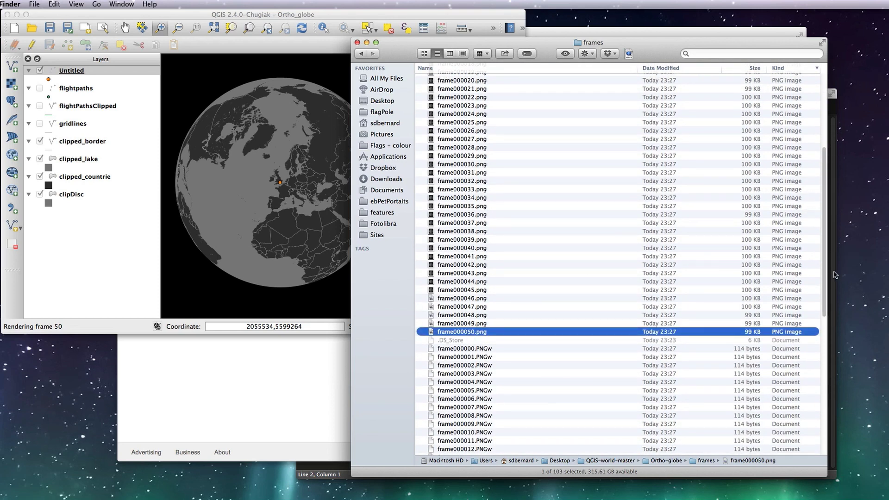
scroll(827, 163, up, 10)
drag(475, 82, 3, 235)
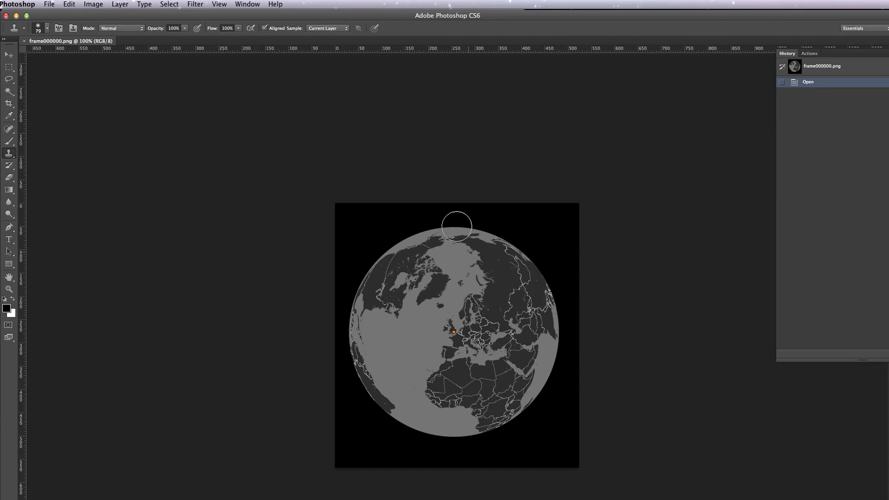
Switch to Finder, select frame000001.png through frame000050.png, and bring them into the open frame000000.png document in Photoshop.
key(super+Tab)
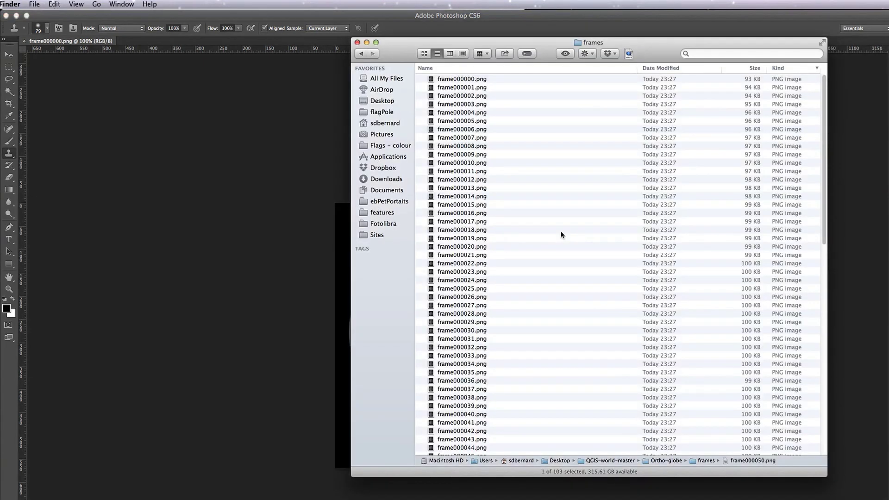
click(475, 87)
drag(824, 118, 820, 197)
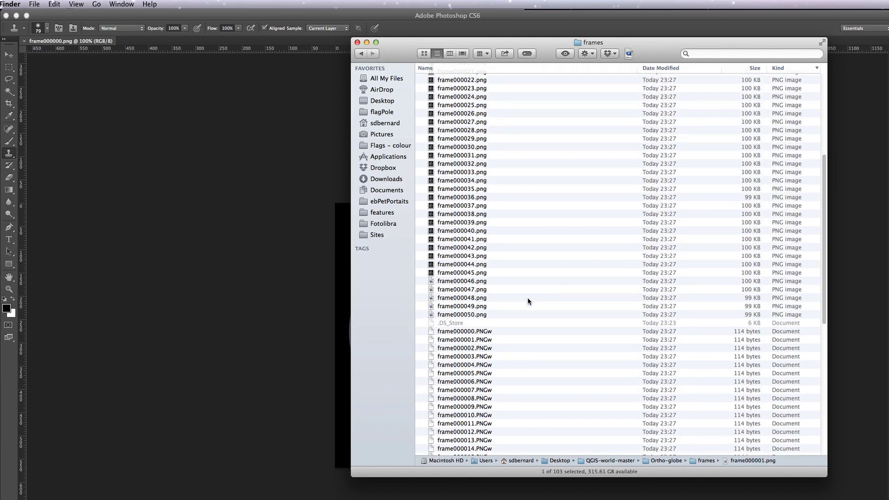
shift+click(478, 315)
drag(452, 218, 350, 262)
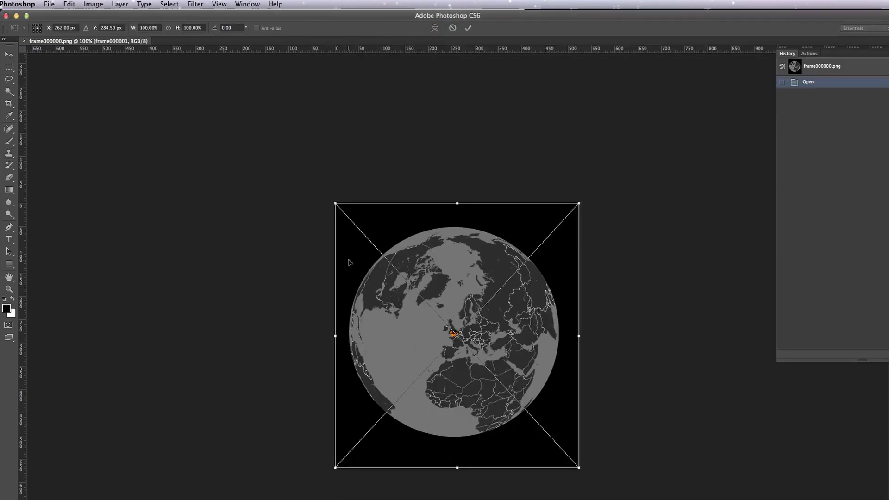
Commit the placement of each frame at its original size and position through frame000050.
key(Return)
key(Return)
key(Return)
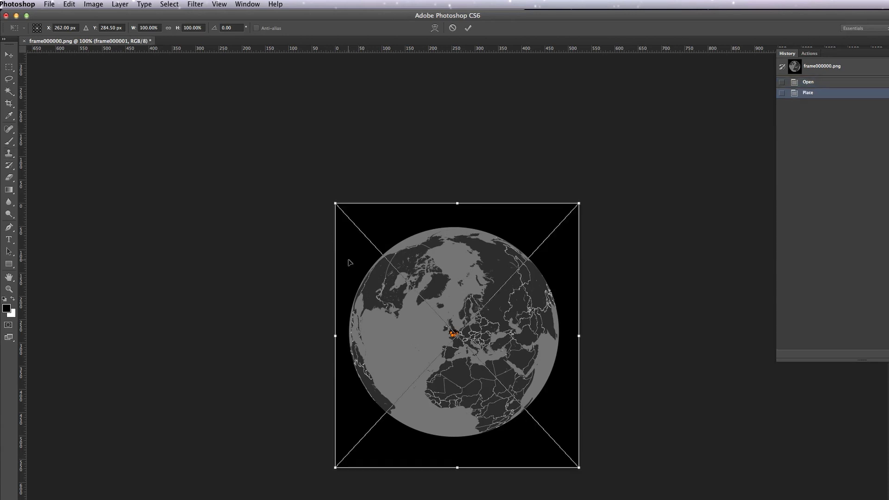
key(Return)
key(Return)
key(Return)
key(Return)
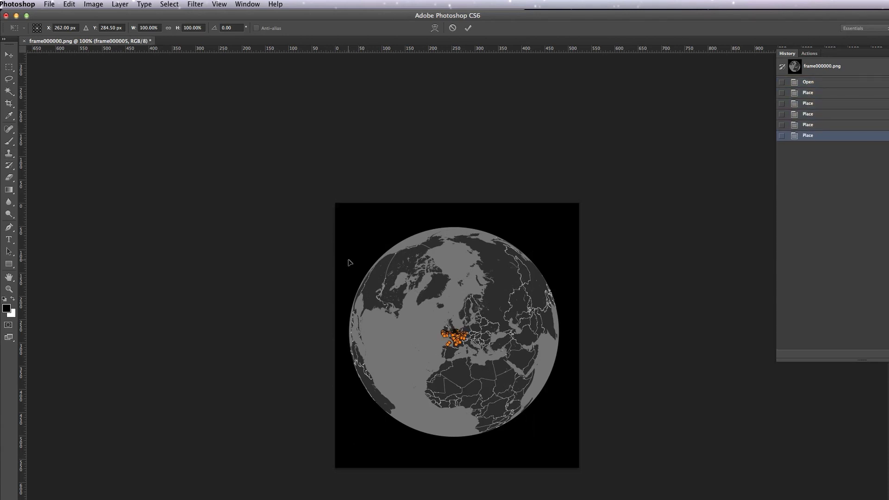
key(Return)
key(Return)
key(Return)
key(Return)
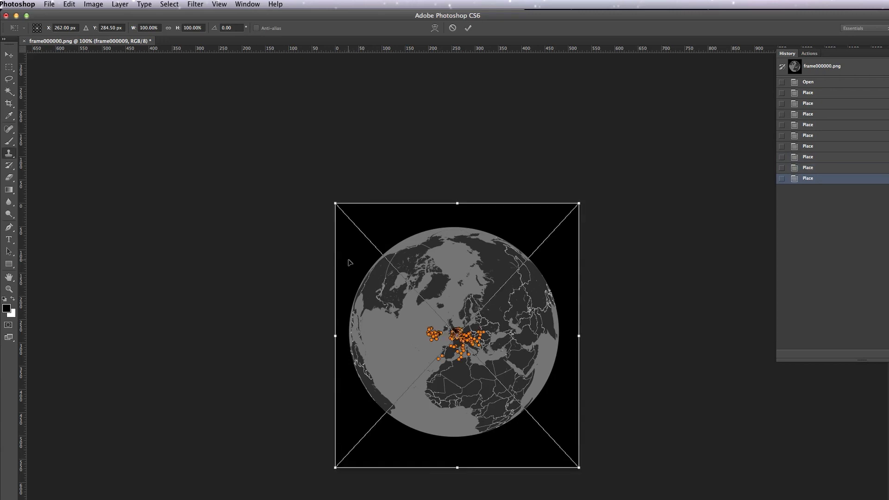
key(Return)
key(Return)
key(Return)
key(Return)
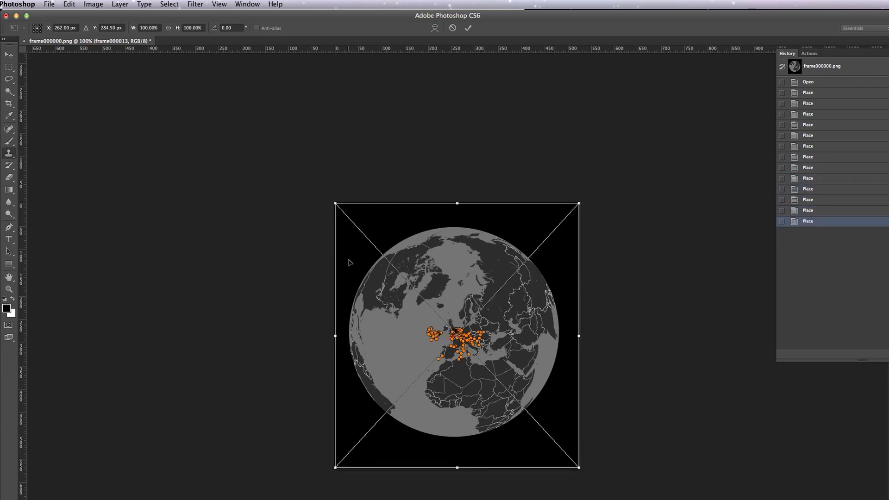
key(Return)
key(Return)
key(Return)
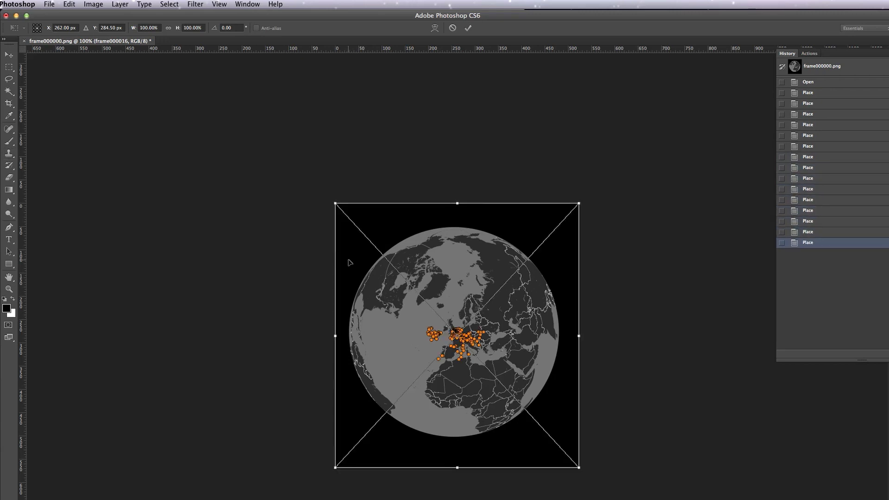
key(Return)
key(Return)
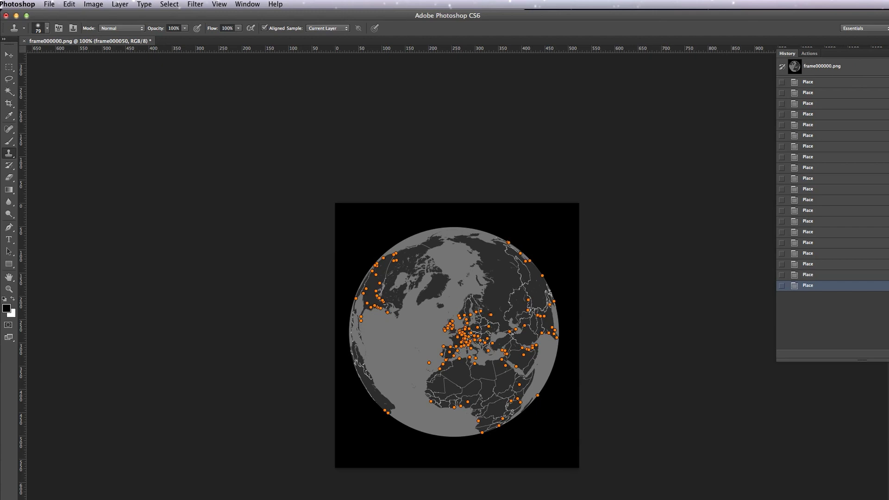
Show the document's layers and enlarge the list to display more of the placed frames.
key(F7)
drag(735, 123, 675, 90)
drag(765, 239, 762, 412)
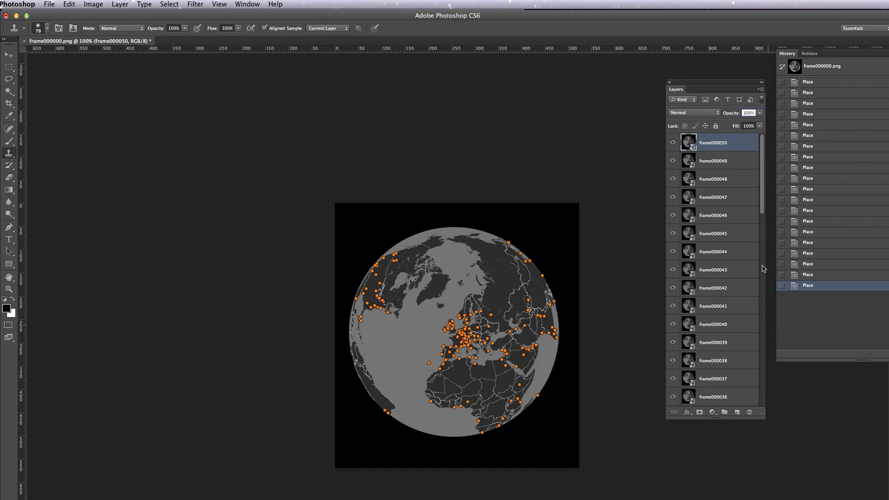
Show the animation Timeline and make frames from the layers.
click(248, 5)
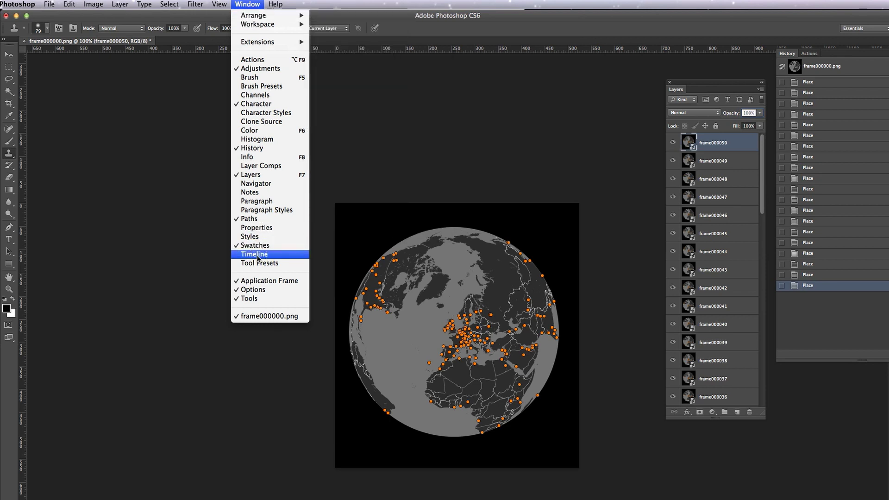
click(258, 258)
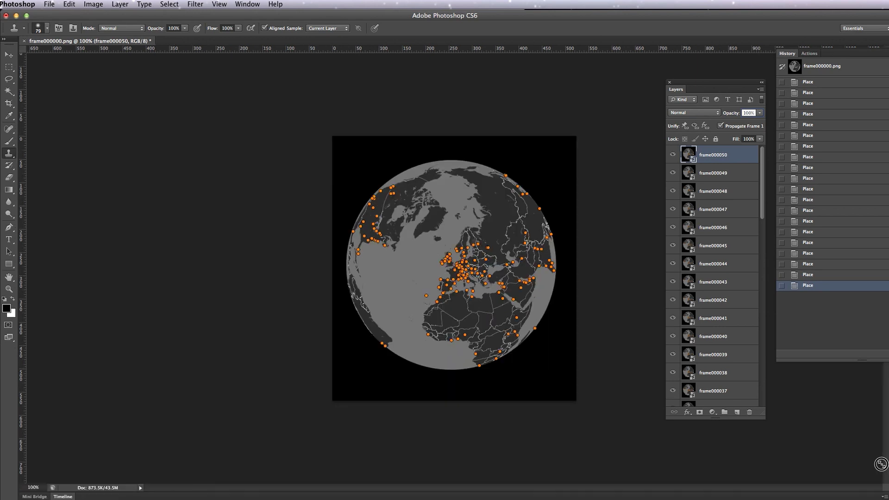
drag(881, 463, 879, 475)
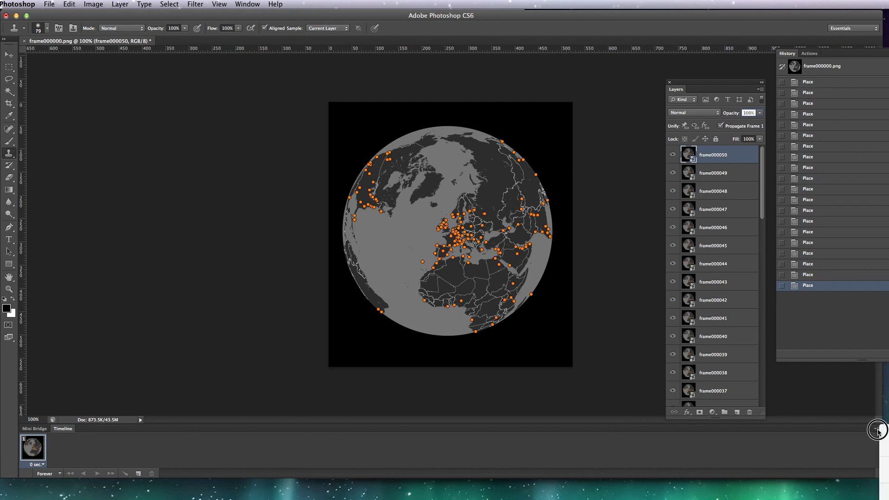
click(878, 429)
click(885, 458)
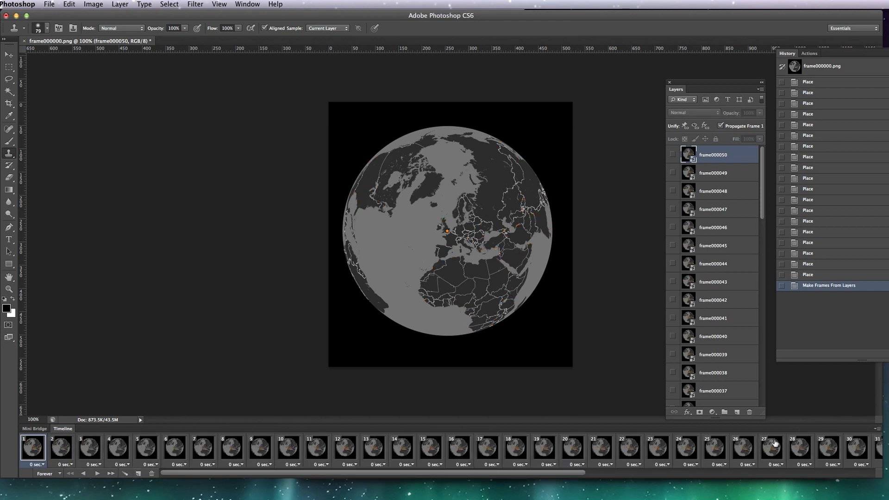
Select all animation frames from 1 to 51 and set their frame delay to 0.02 seconds.
drag(189, 472, 480, 472)
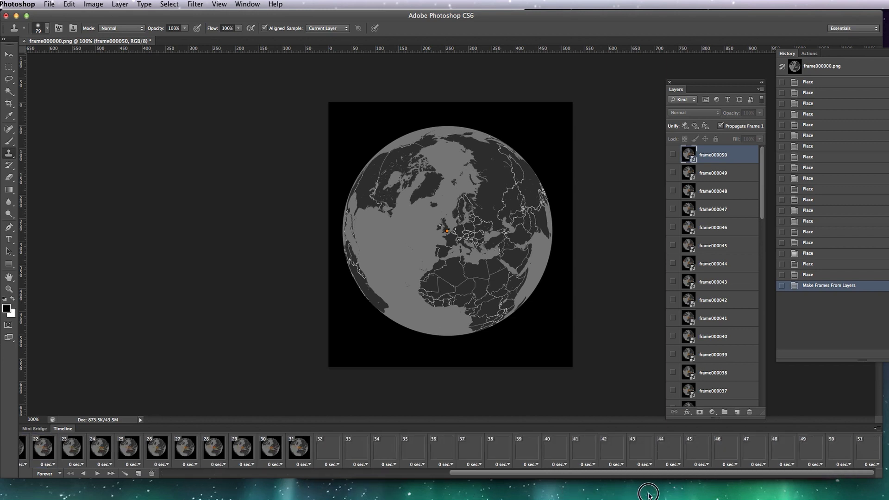
click(869, 449)
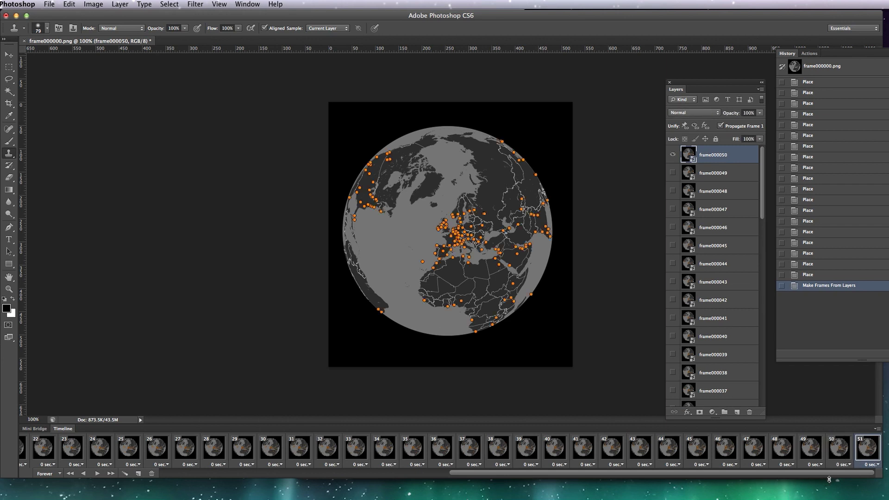
scroll(787, 474, left, 15)
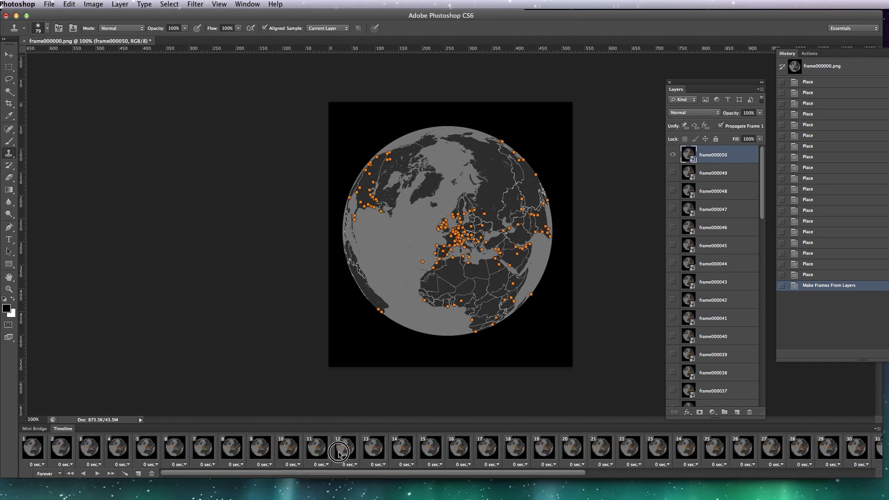
shift+click(30, 449)
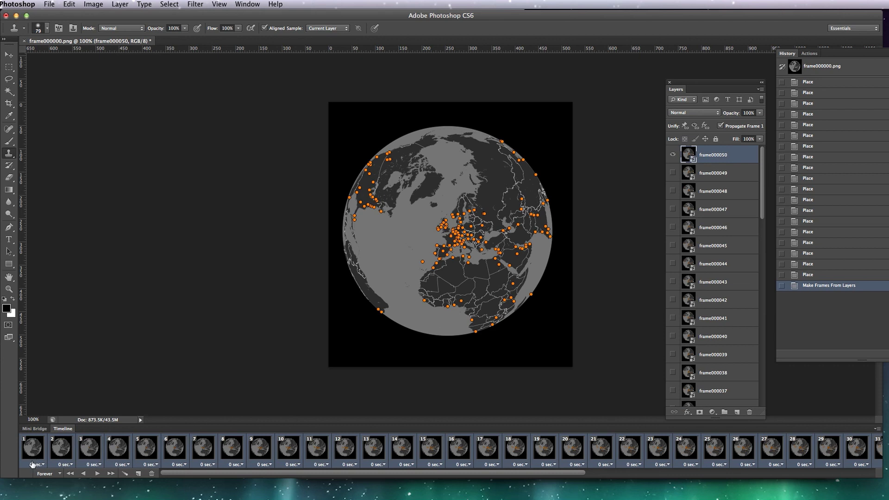
click(42, 466)
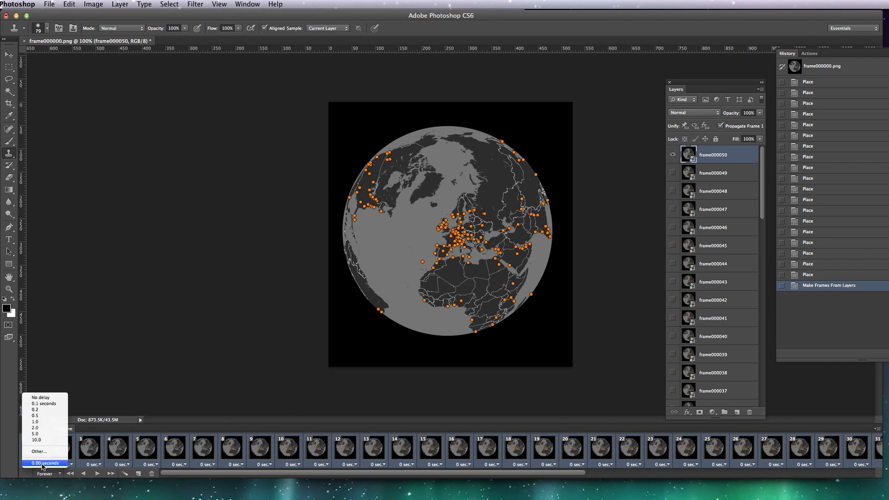
click(43, 452)
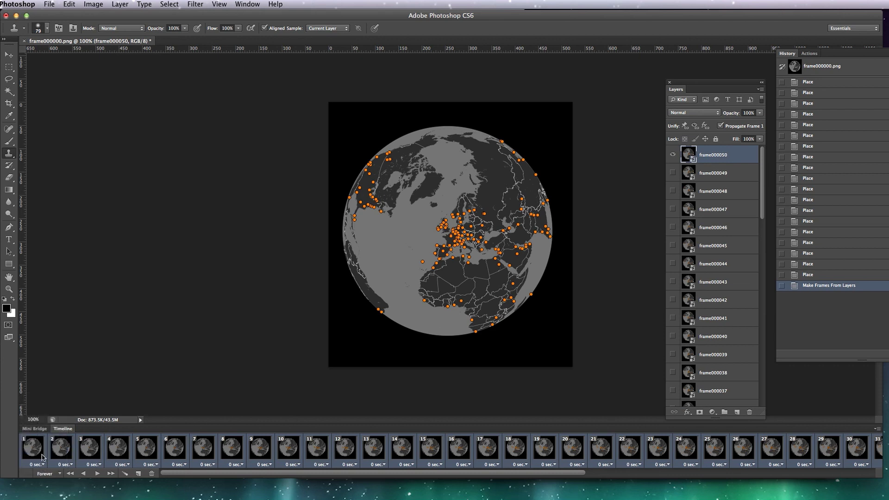
text(0.02)
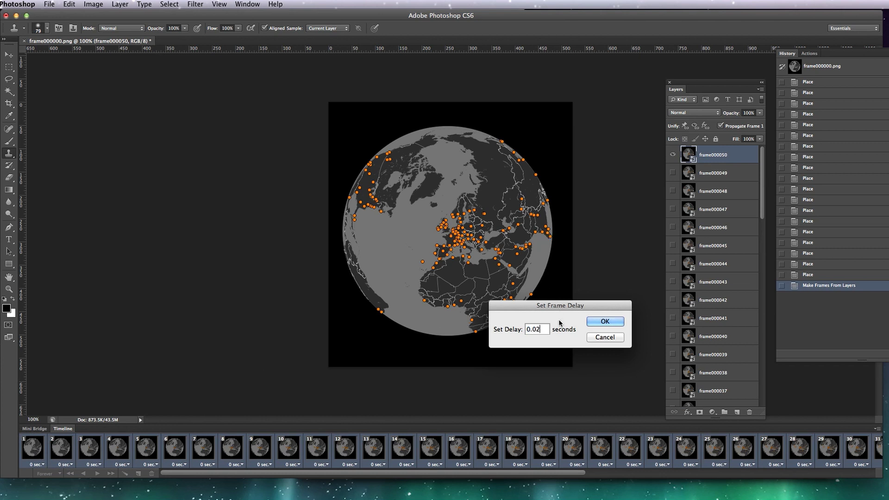
click(605, 323)
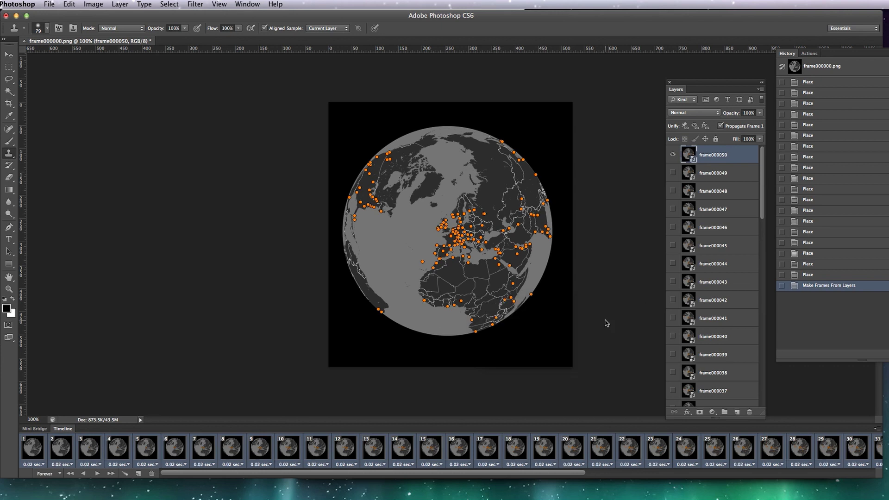
Set the delay of the last animation frame, frame 51, to 2.0 seconds.
drag(357, 477, 736, 493)
click(866, 448)
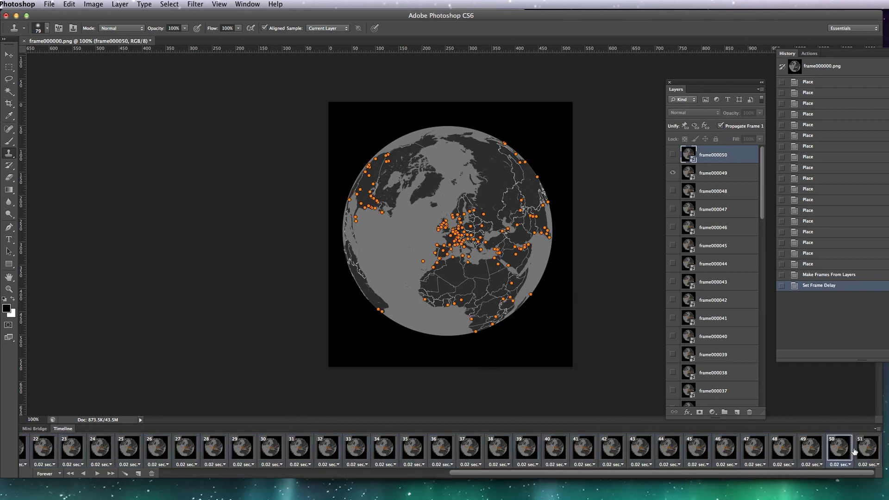
click(878, 464)
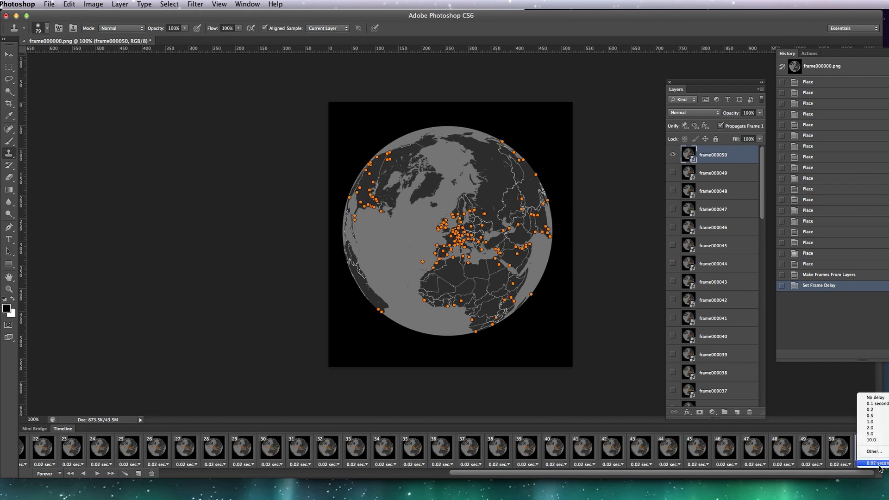
click(873, 428)
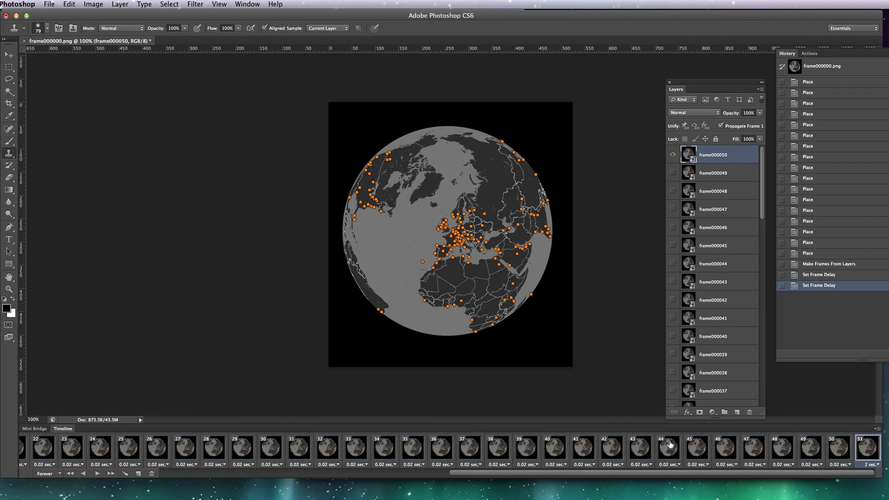
Start a Save for Web export of the animation and set the file format to GIF.
click(48, 5)
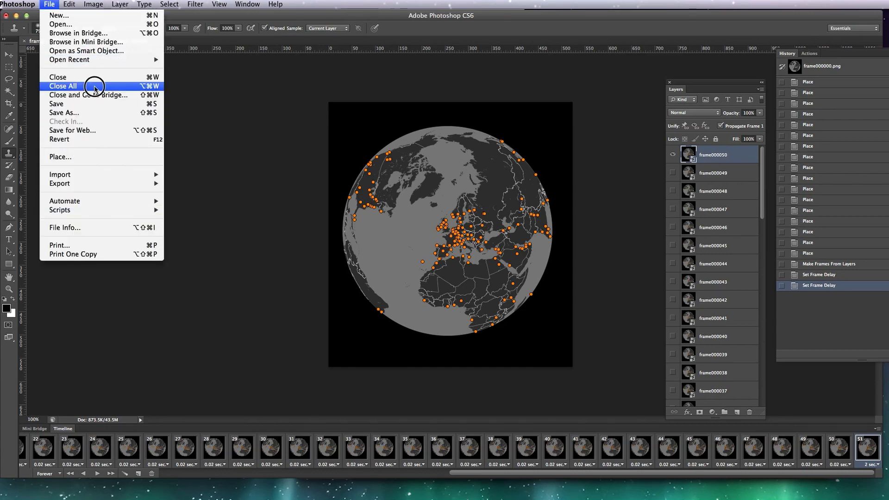
click(90, 133)
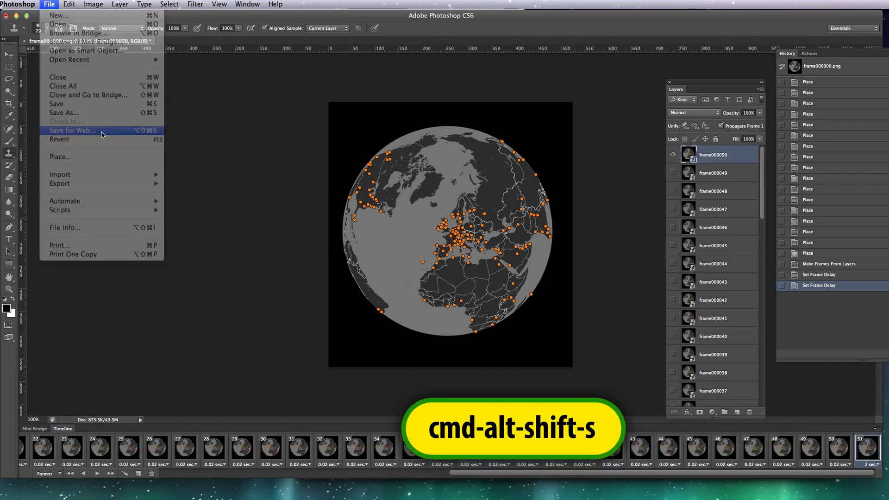
drag(547, 124, 314, 66)
click(461, 89)
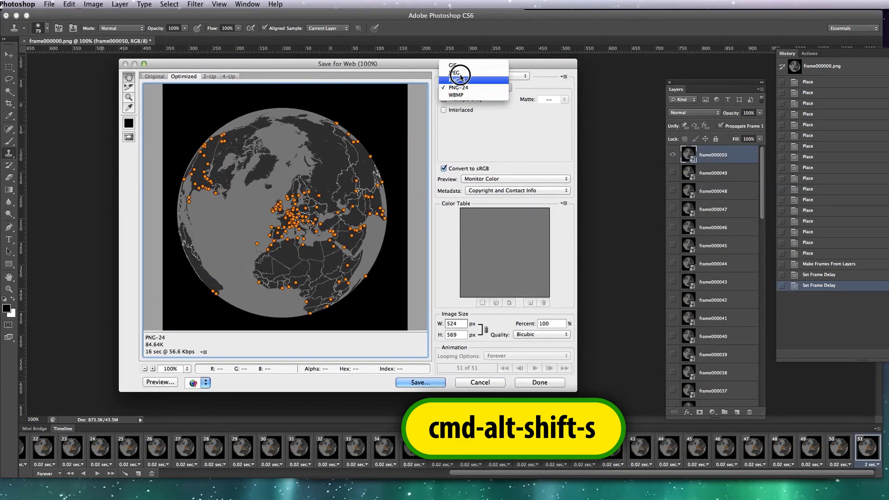
click(459, 73)
click(460, 88)
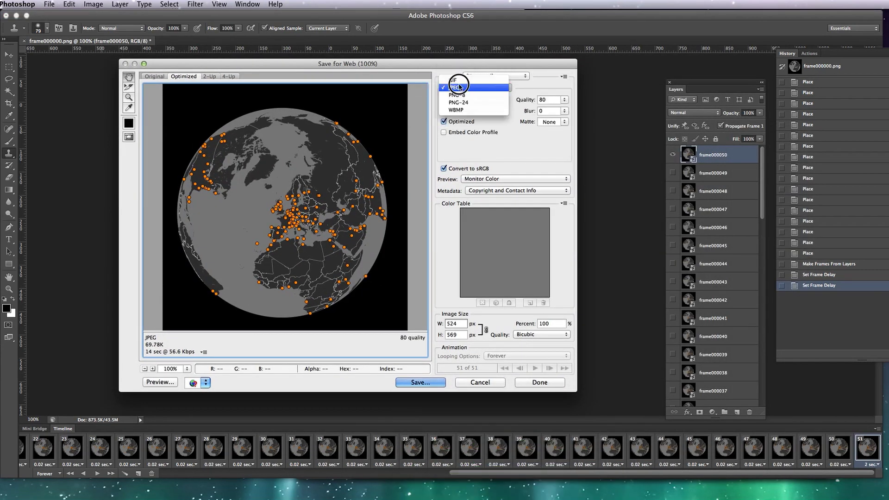
click(459, 80)
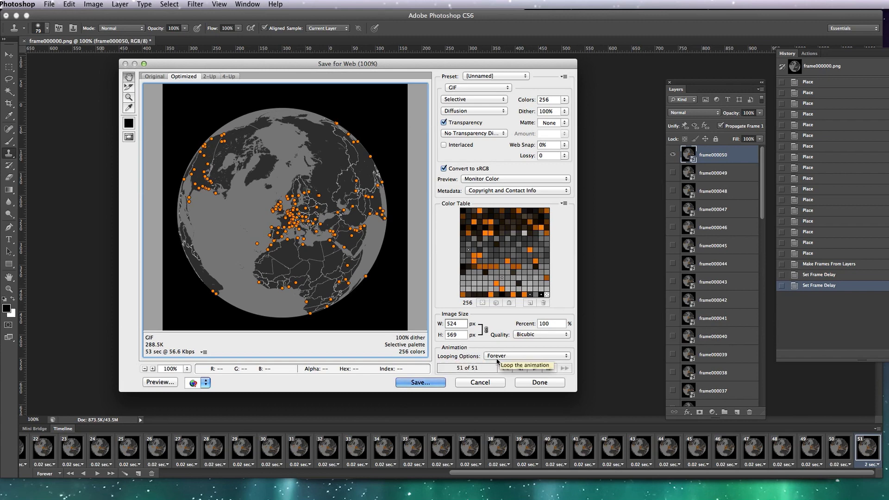
Save the optimized animation as flight_animation.gif in the Ortho-globe folder.
click(437, 383)
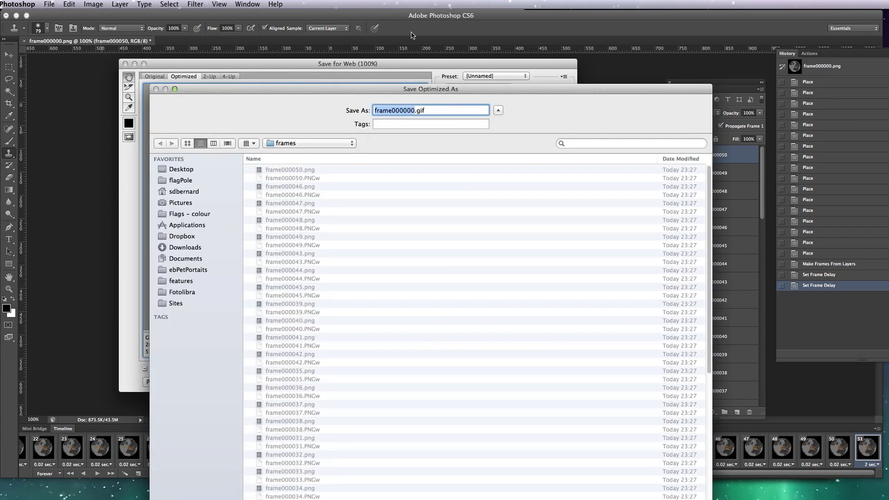
text(flight_animation)
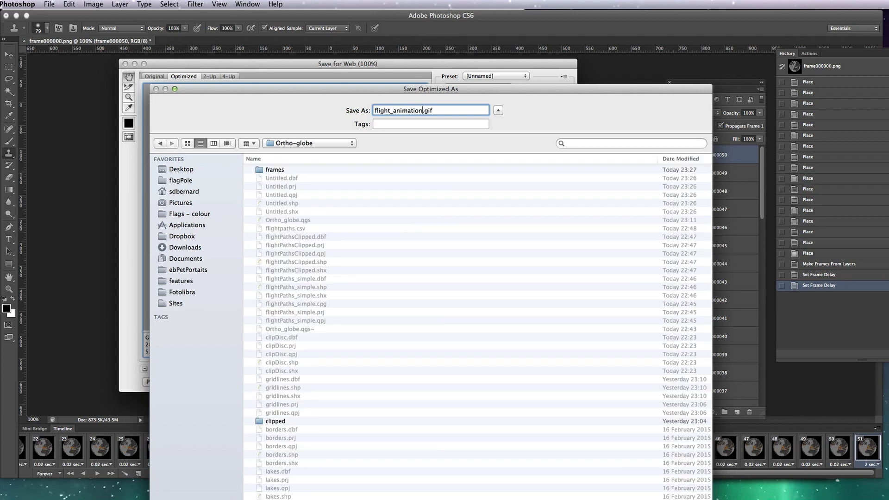
key(Return)
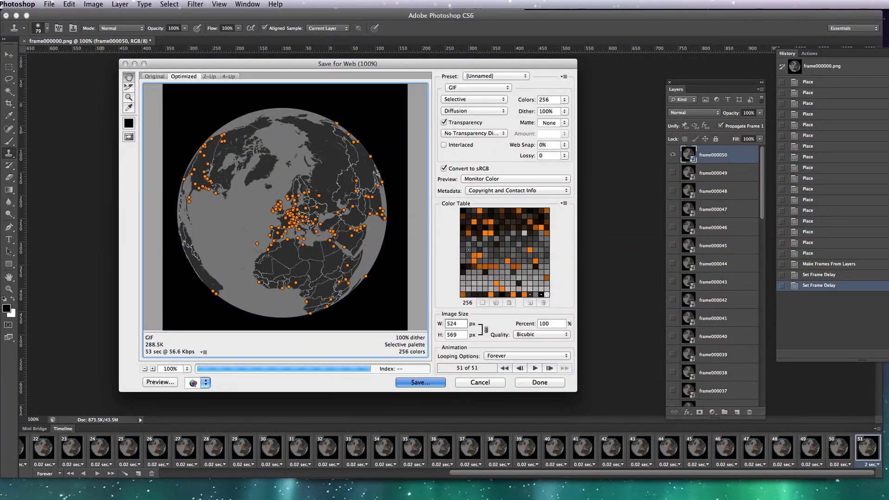
Switch to Finder, go up to the Ortho-globe folder, and select flight_animation.gif.
key(super+Tab)
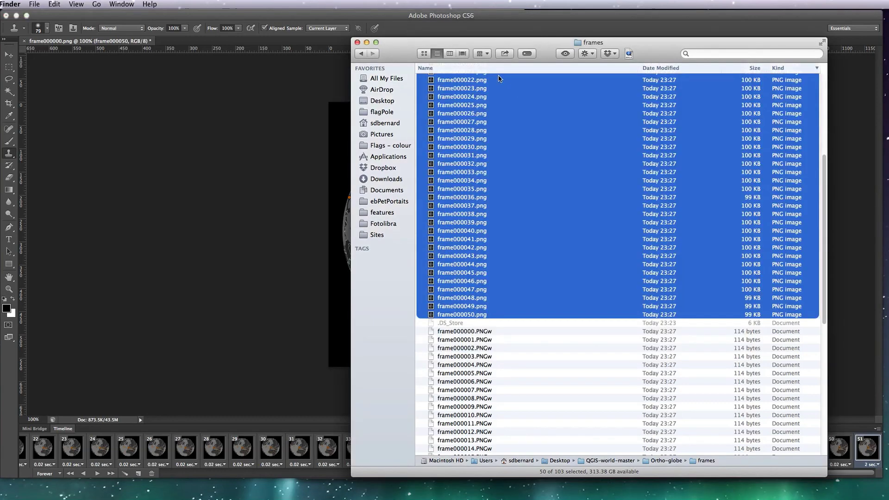
key(super+Up)
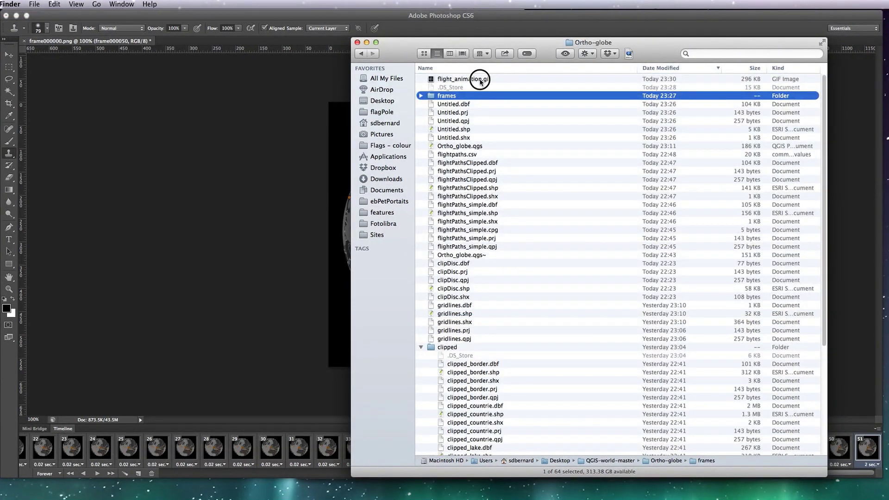
click(481, 79)
Switch to Firefox and open flight_animation.gif from the Ortho-globe folder to view the animation.
key(super+Tab)
key(super+Tab)
key(super+Tab)
key(super+Tab)
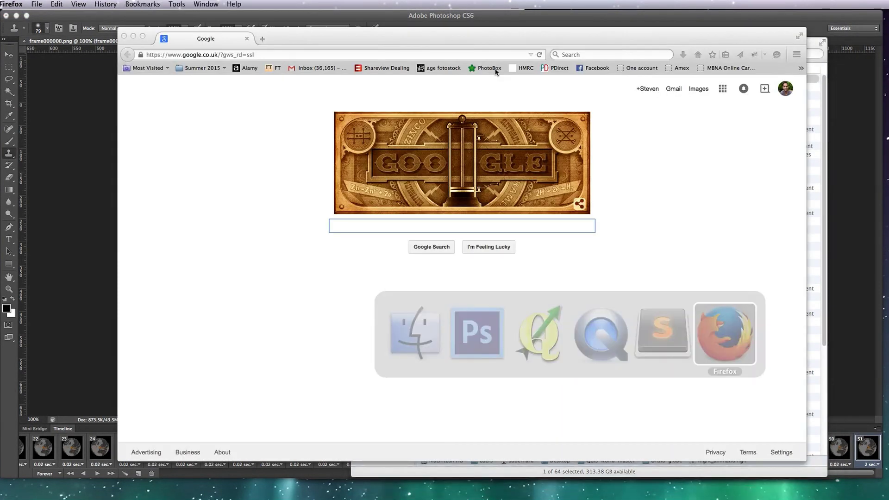
drag(548, 42, 463, 59)
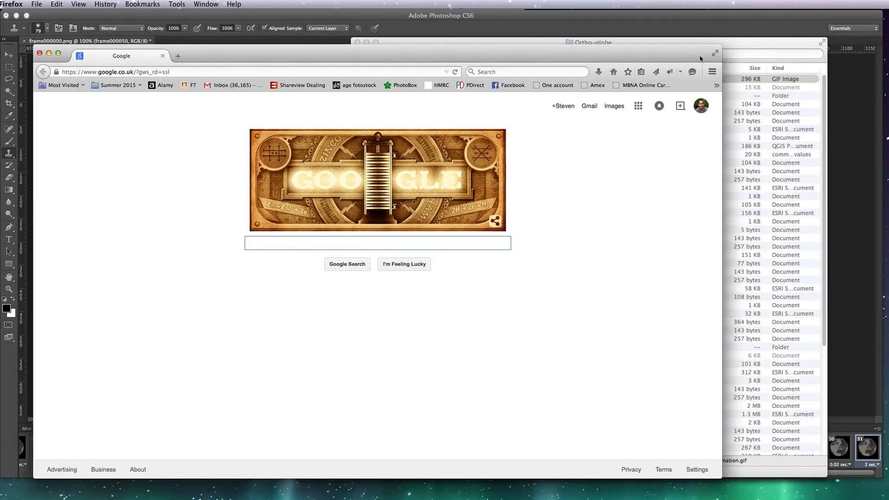
click(735, 42)
drag(444, 93, 233, 250)
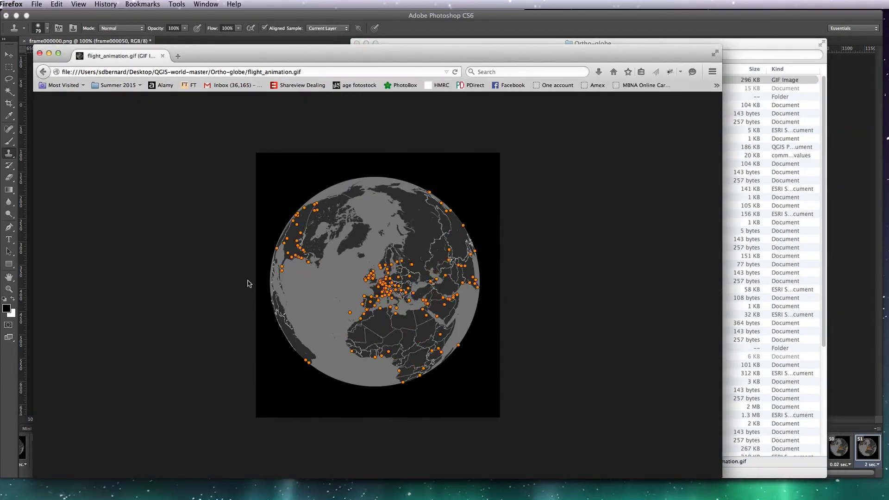